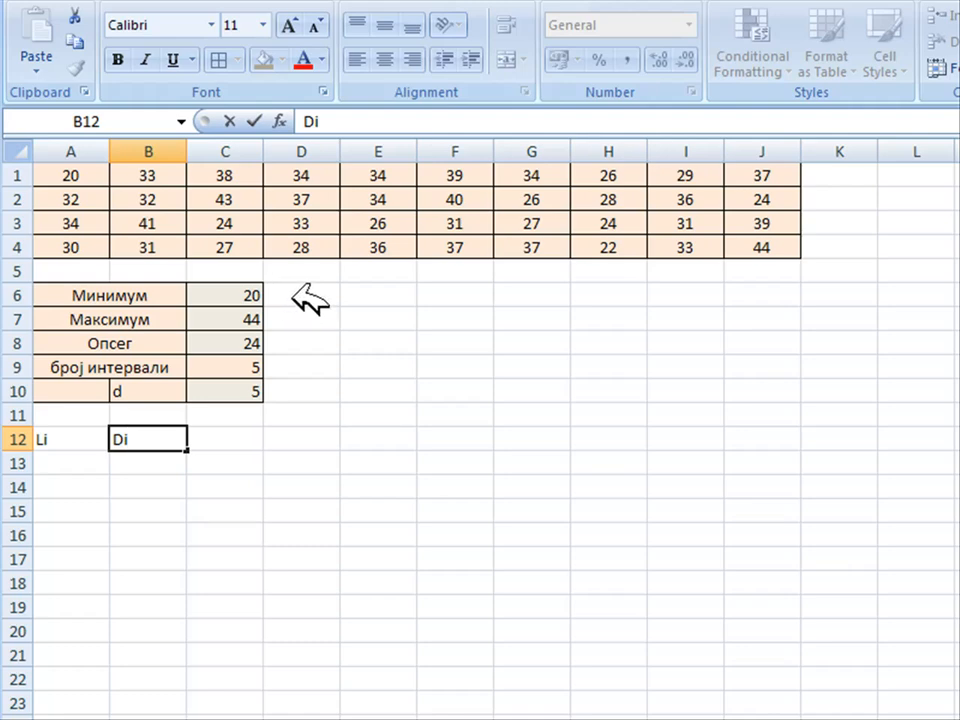
Step: Enter 20 as the first lower limit in A13 and the formula =A13+$C$10-1 for the upper limit in B13
{"action": "left_click", "coordinate": [98, 460]}
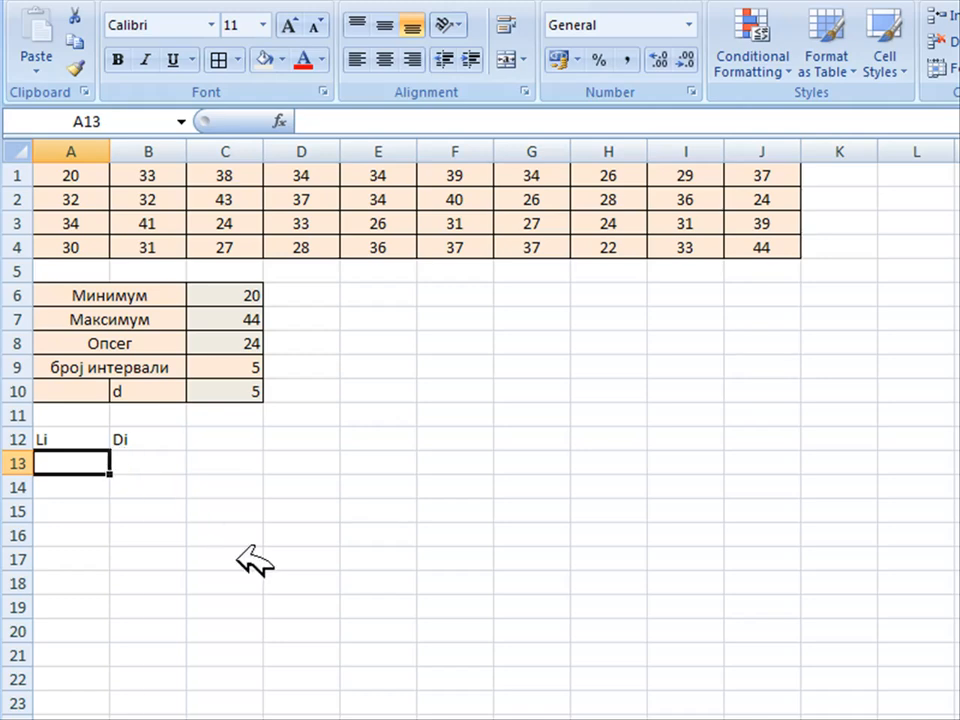
{"action": "type", "text": "20"}
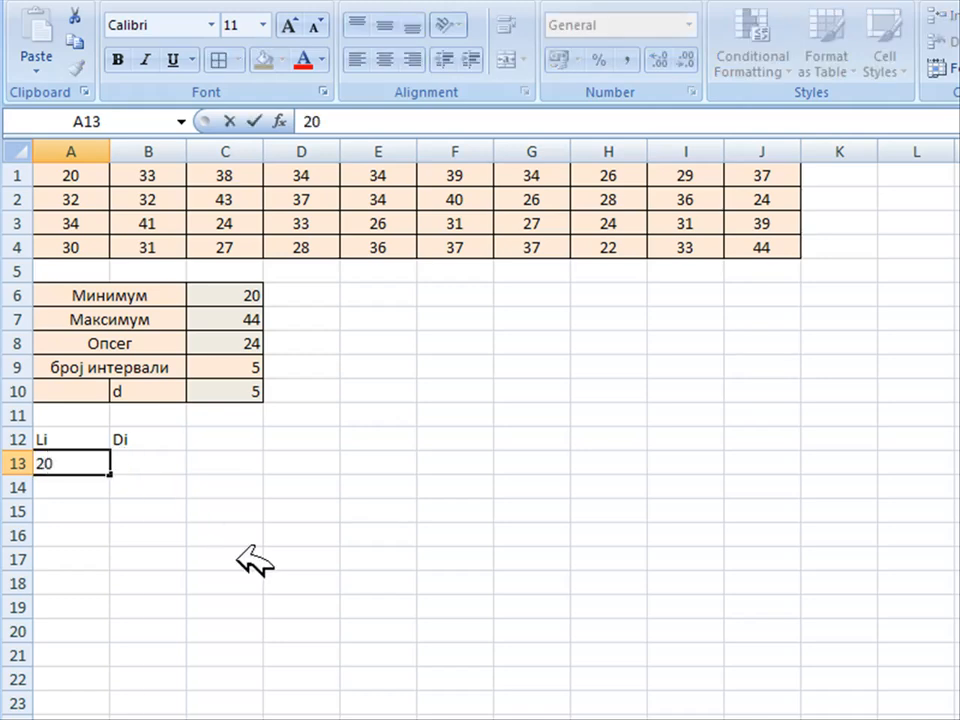
{"action": "left_click", "coordinate": [162, 458]}
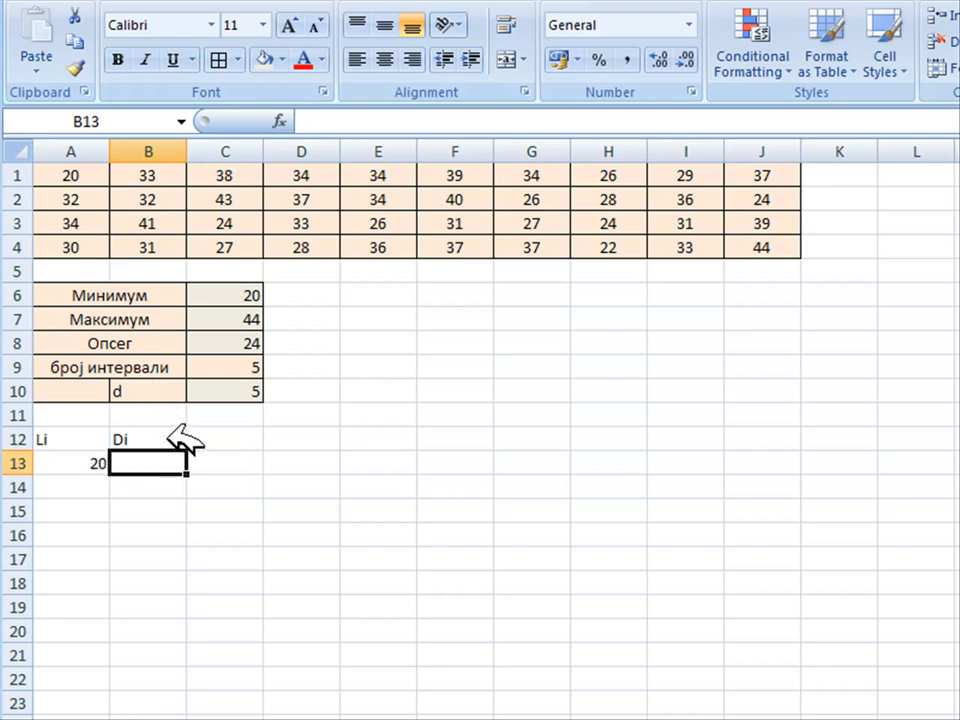
{"action": "type", "text": "="}
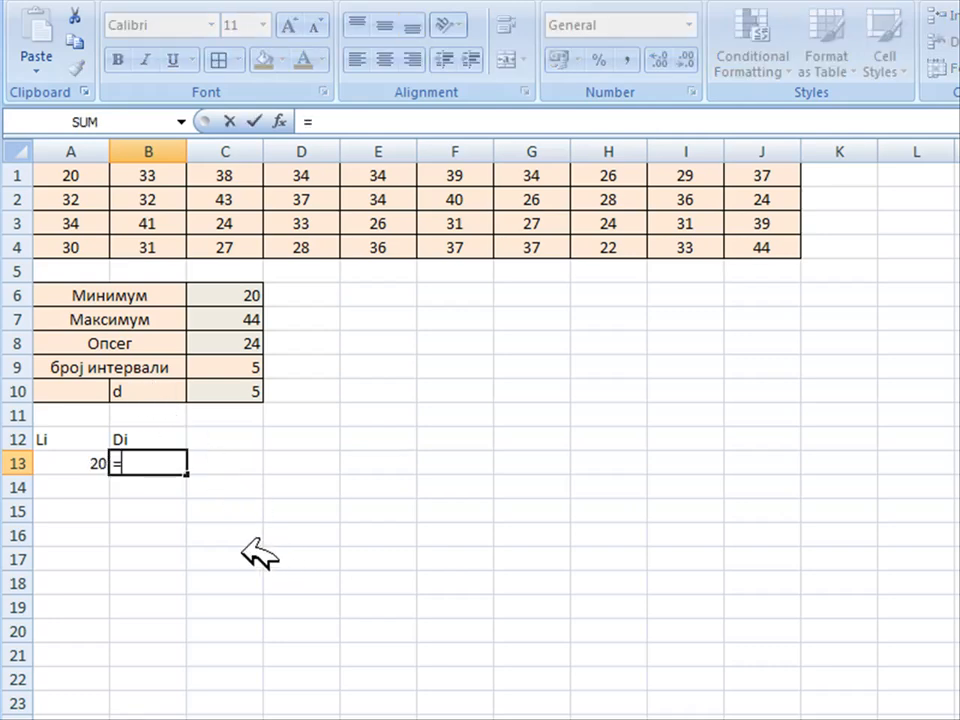
{"action": "left_click", "coordinate": [100, 462]}
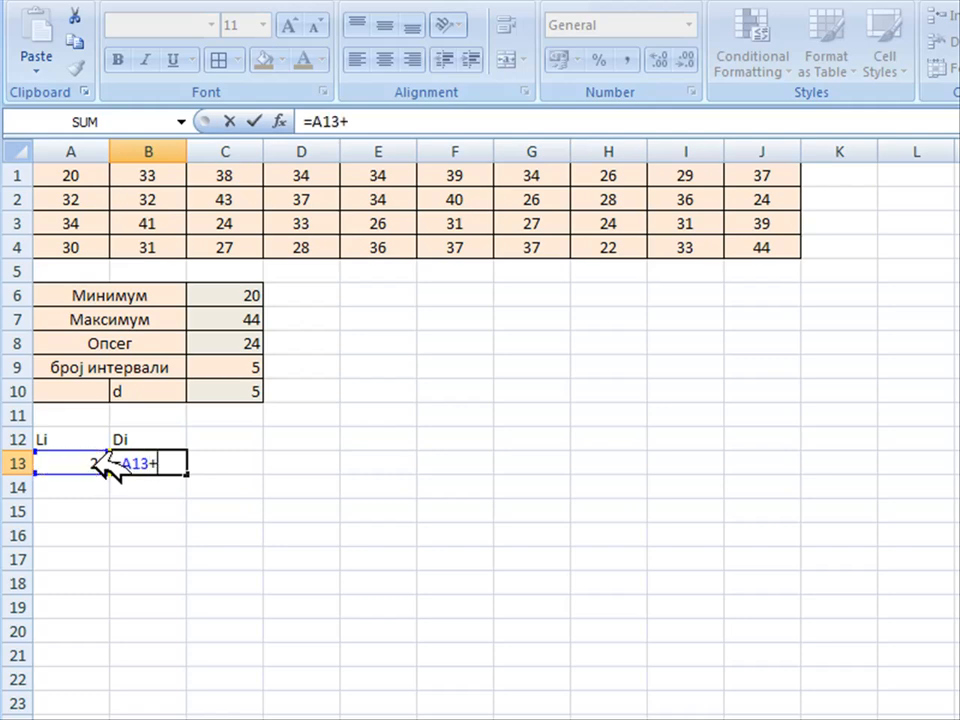
{"action": "left_click", "coordinate": [258, 389]}
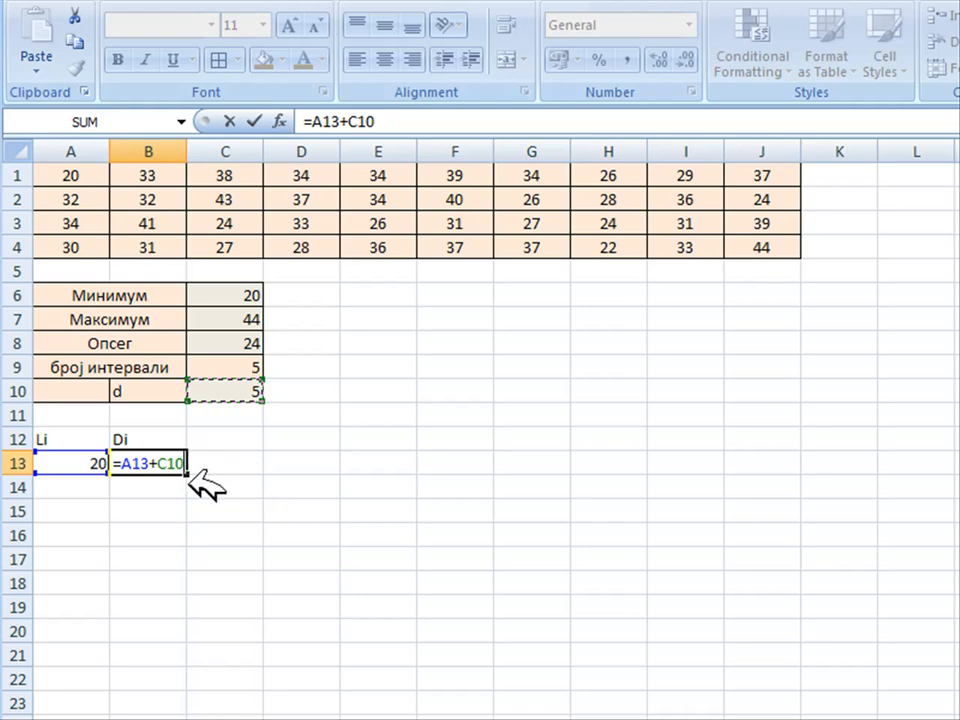
{"action": "key", "text": "F4"}
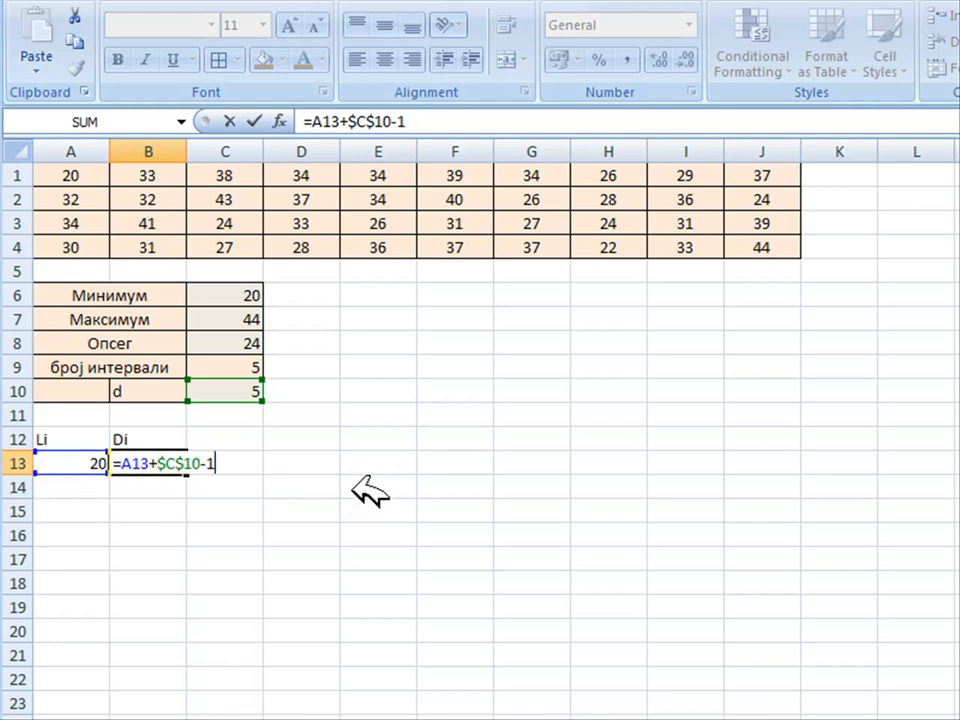
{"action": "key", "text": "Return"}
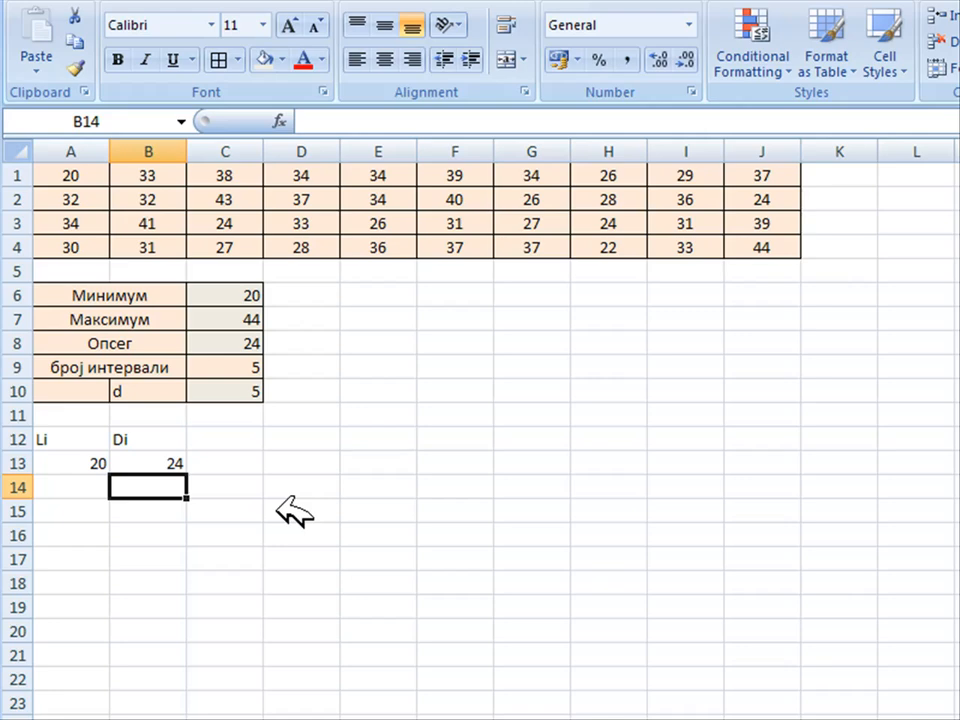
Step: Enter the formula =A13+$C$10 in A14 for the second interval's lower limit
{"action": "left_click", "coordinate": [95, 485]}
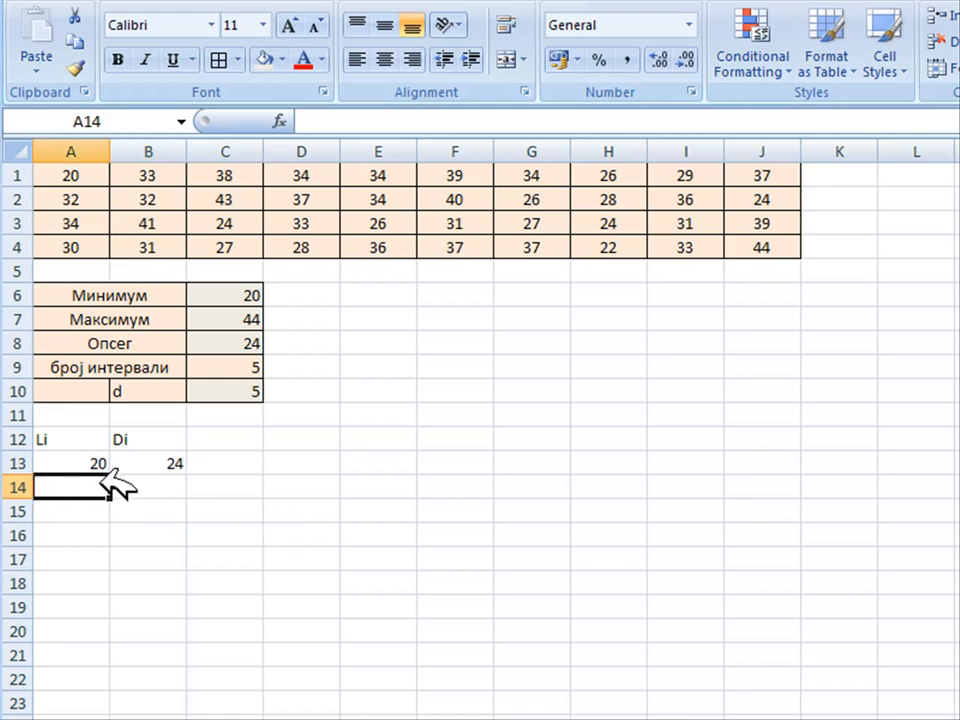
{"action": "type", "text": "="}
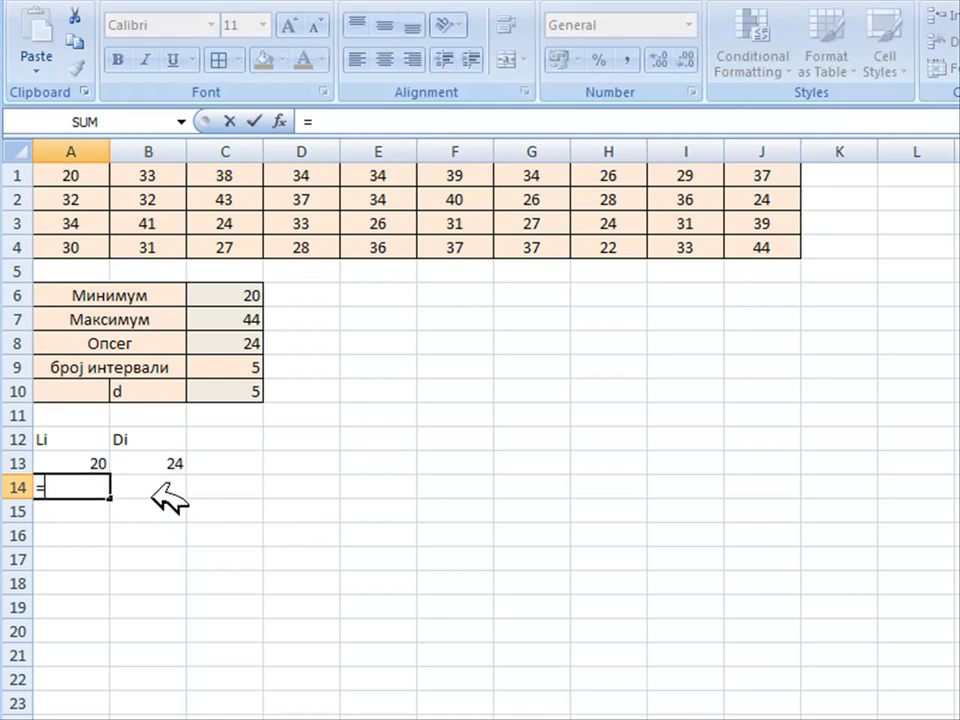
{"action": "left_click", "coordinate": [92, 460]}
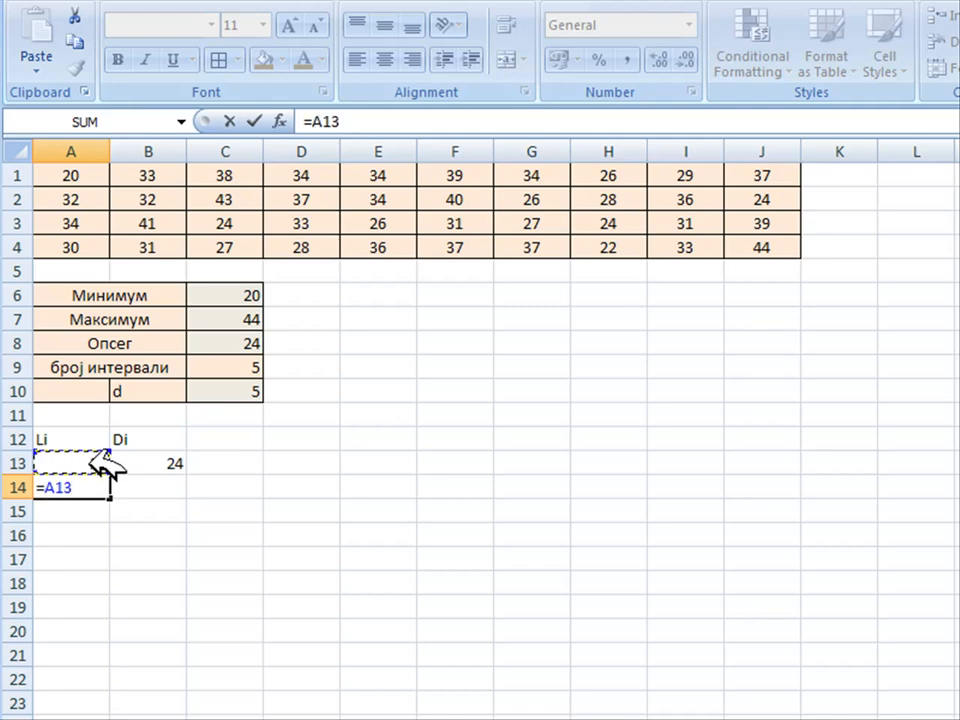
{"action": "type", "text": "+"}
{"action": "left_click", "coordinate": [258, 382]}
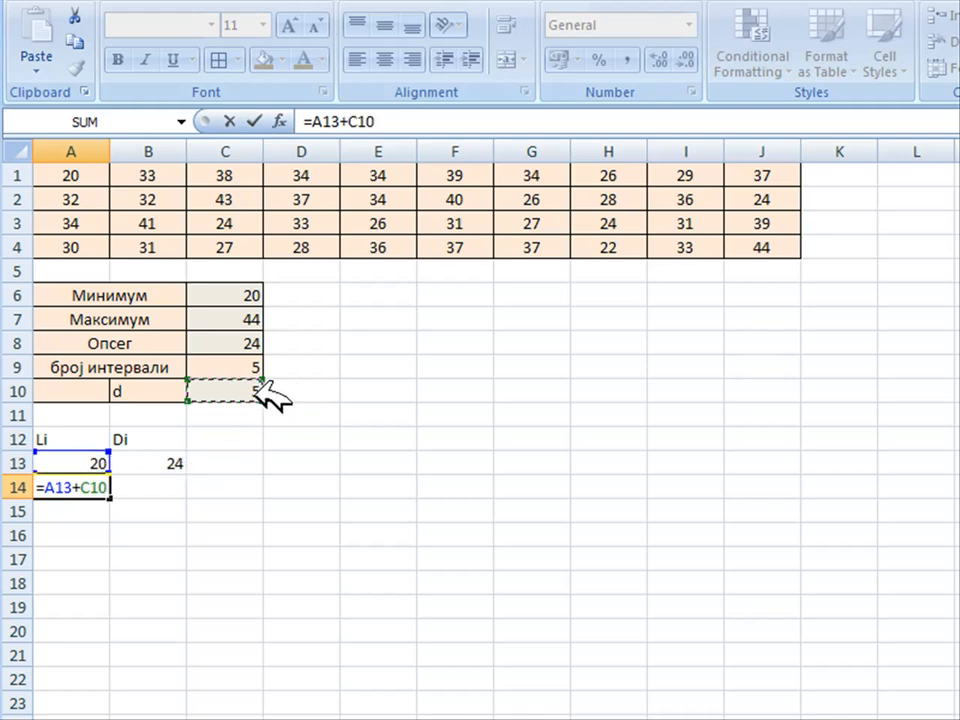
{"action": "key", "text": "F4"}
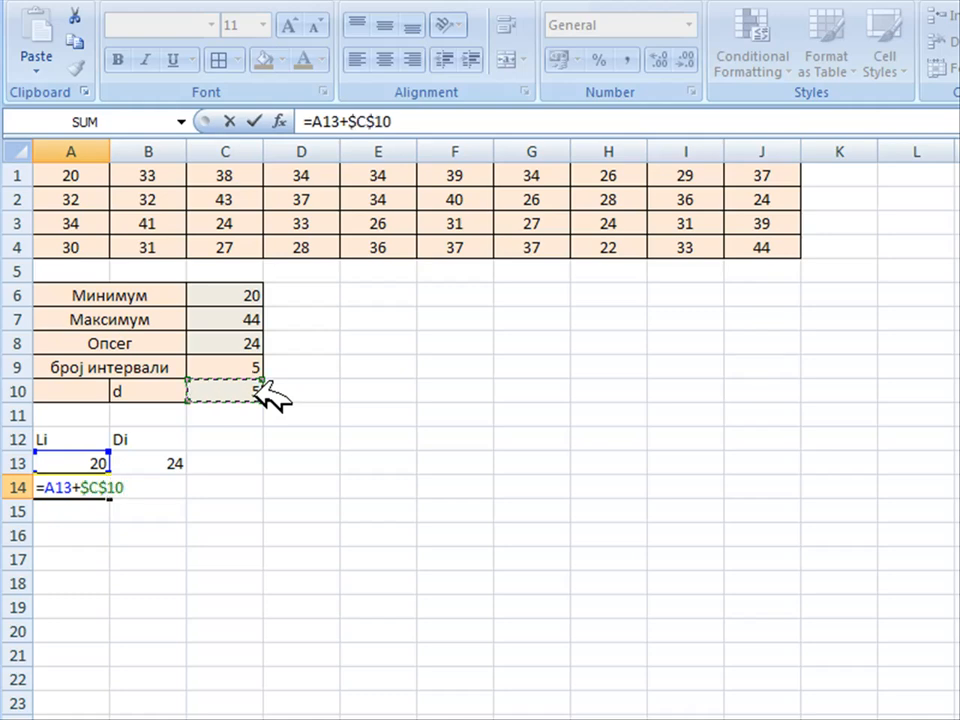
{"action": "key", "text": "Return"}
Step: Copy the B13 formula down to B14, and extend the A14:B14 formulas down through row 17
{"action": "left_click", "coordinate": [183, 468]}
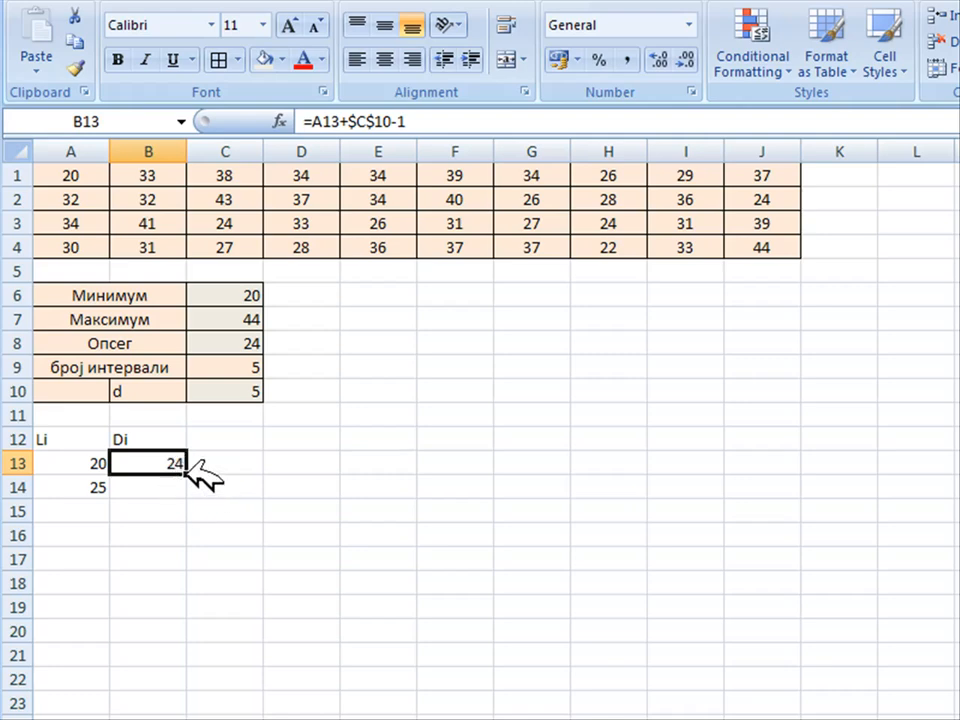
{"action": "left_click_drag", "start_coordinate": [187, 474], "coordinate": [198, 494]}
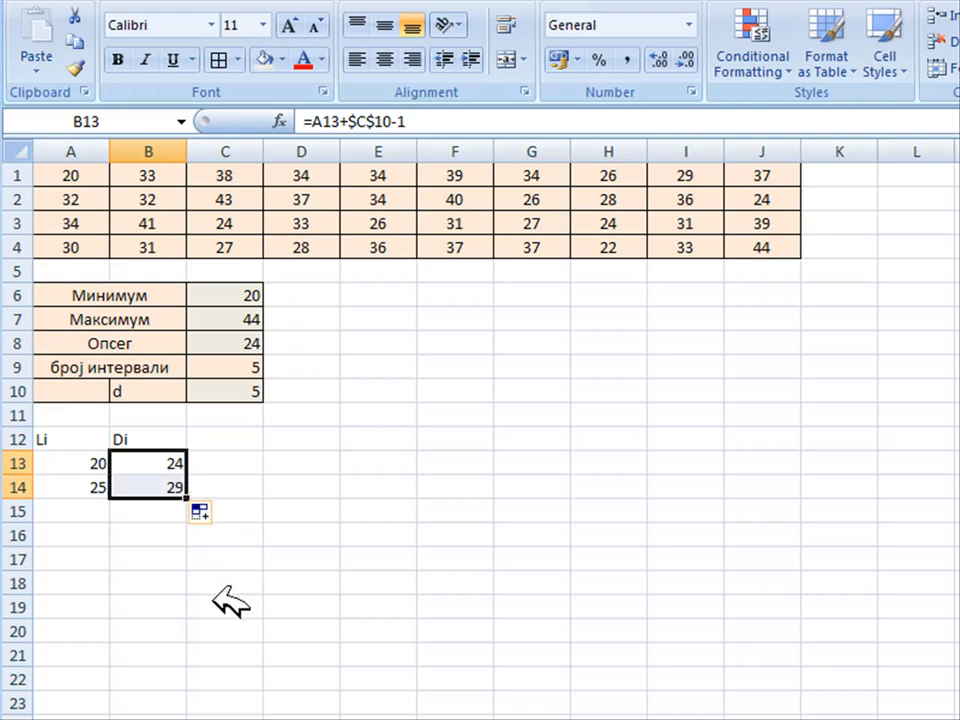
{"action": "left_click_drag", "start_coordinate": [85, 487], "coordinate": [201, 564]}
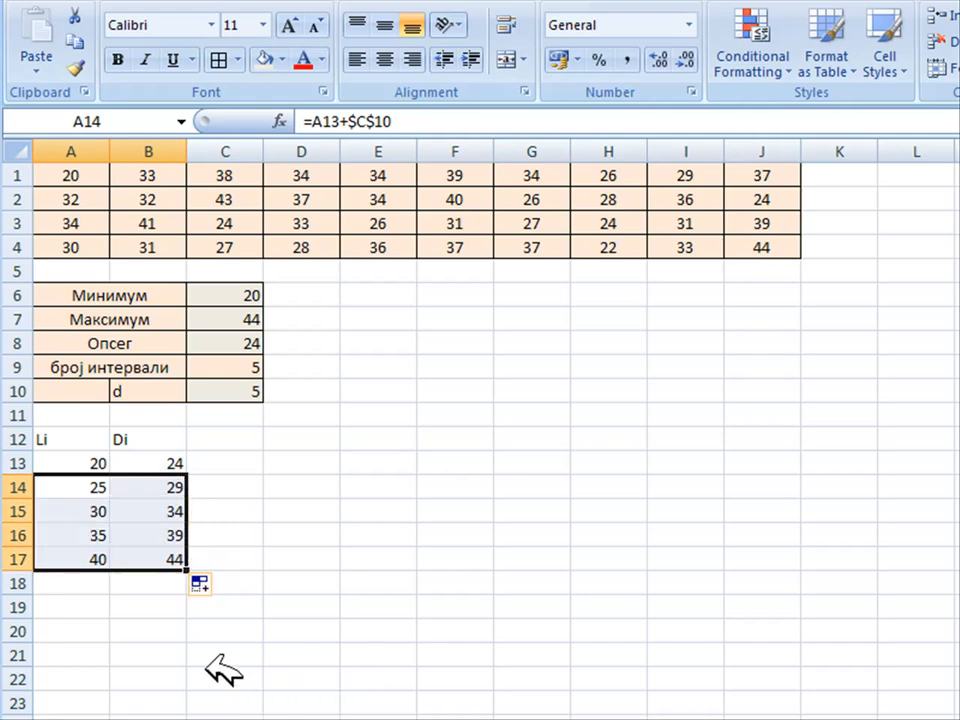
{"action": "left_click", "coordinate": [145, 585]}
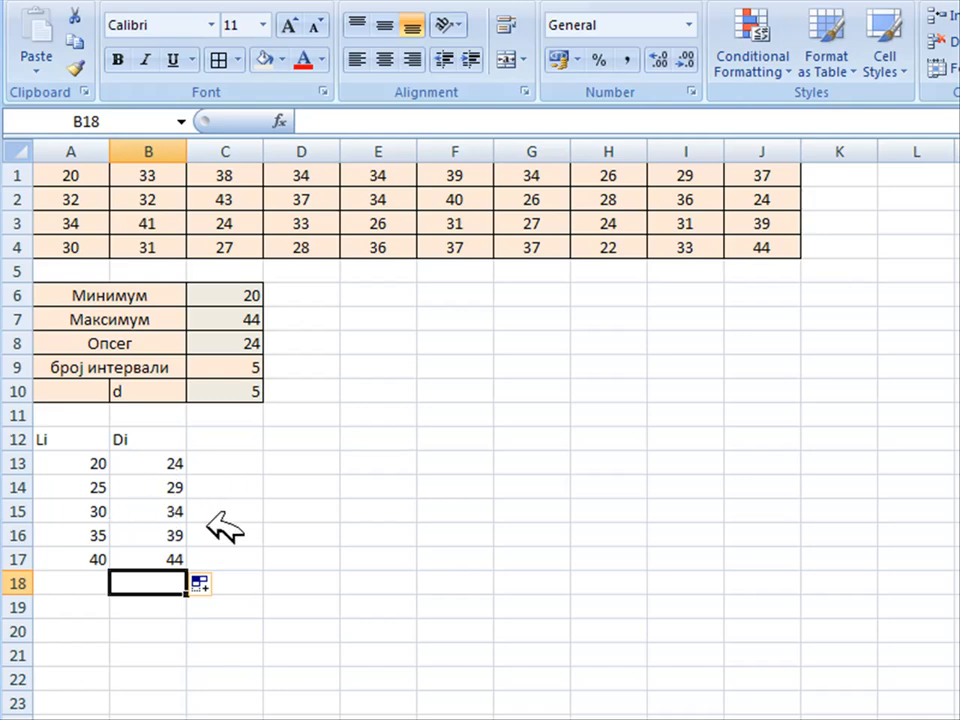
Step: Apply all borders to the interval table in A12:B17
{"action": "left_click_drag", "start_coordinate": [110, 442], "coordinate": [145, 548]}
{"action": "left_click", "coordinate": [217, 59]}
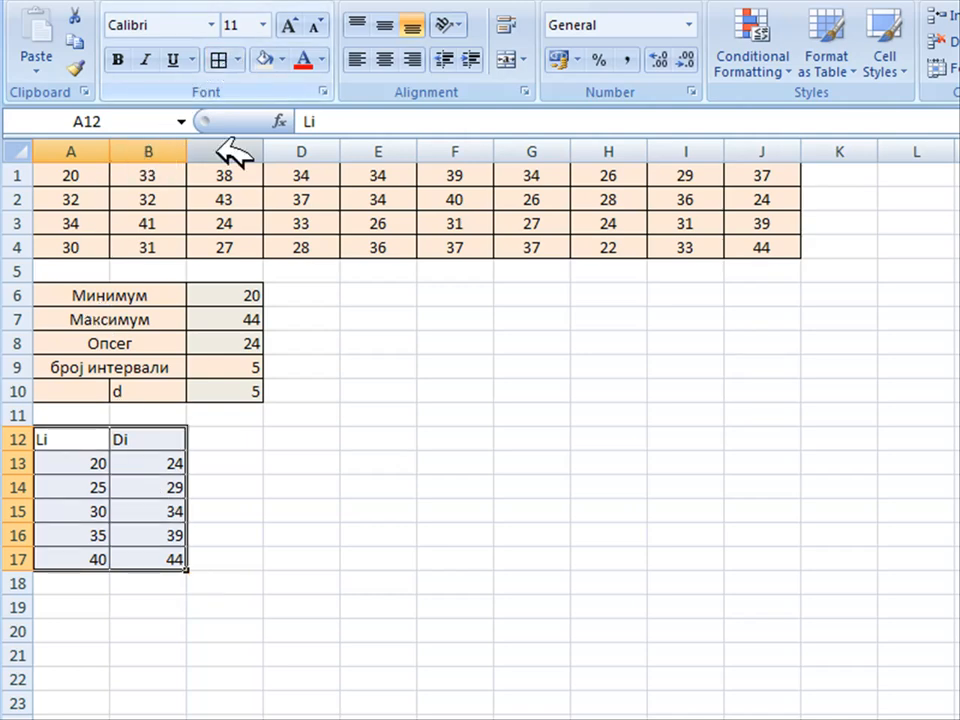
{"action": "left_click", "coordinate": [137, 463]}
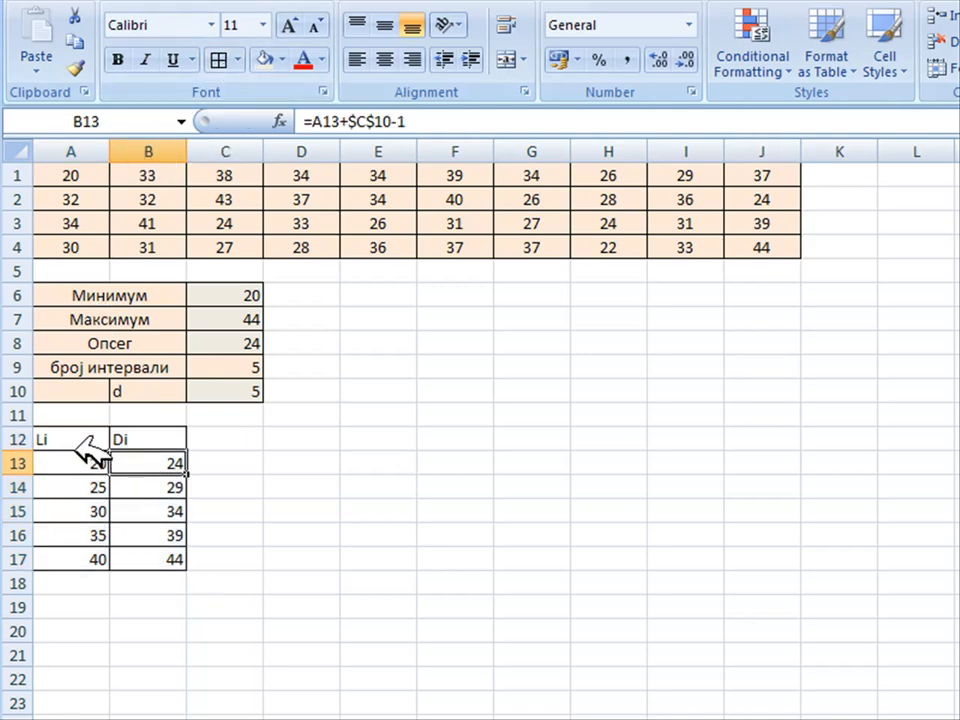
Step: Shade the formula cells B13:B17 and A14:A17 with the same light tan fill as the calculated statistics cells
{"action": "left_click_drag", "start_coordinate": [145, 465], "coordinate": [171, 562]}
{"action": "left_click", "coordinate": [270, 58]}
{"action": "left_click_drag", "start_coordinate": [100, 488], "coordinate": [107, 562]}
{"action": "left_click", "coordinate": [266, 58]}
Step: Apply the light orange fill to the headers in A12:B12 and to the entered value in A13
{"action": "left_click_drag", "start_coordinate": [83, 440], "coordinate": [126, 440]}
{"action": "left_click", "coordinate": [283, 58]}
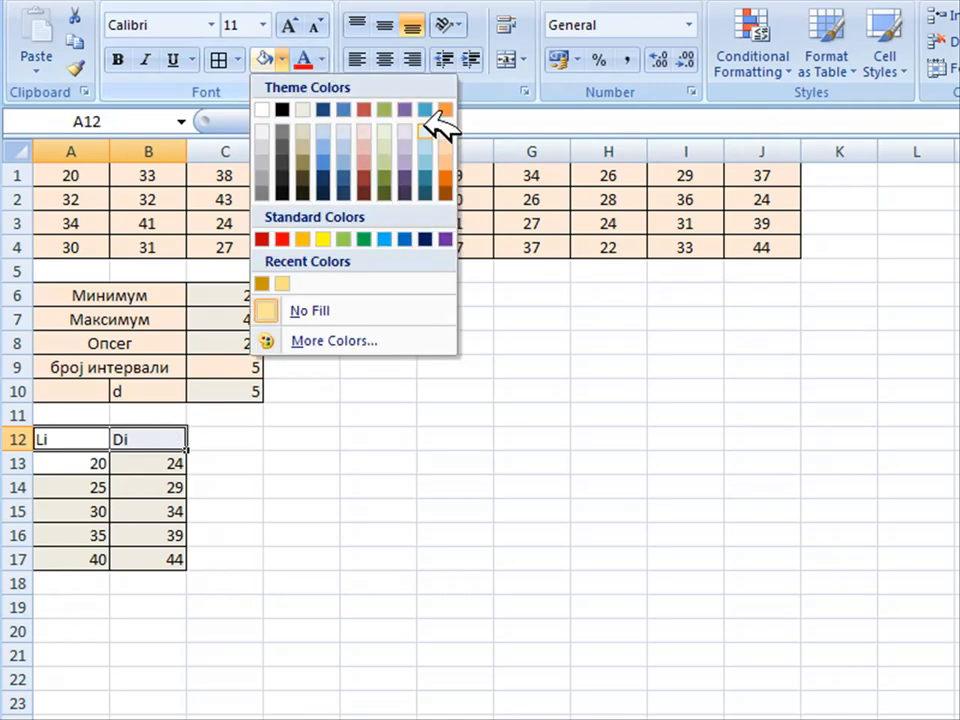
{"action": "left_click", "coordinate": [444, 130]}
{"action": "left_click", "coordinate": [100, 464]}
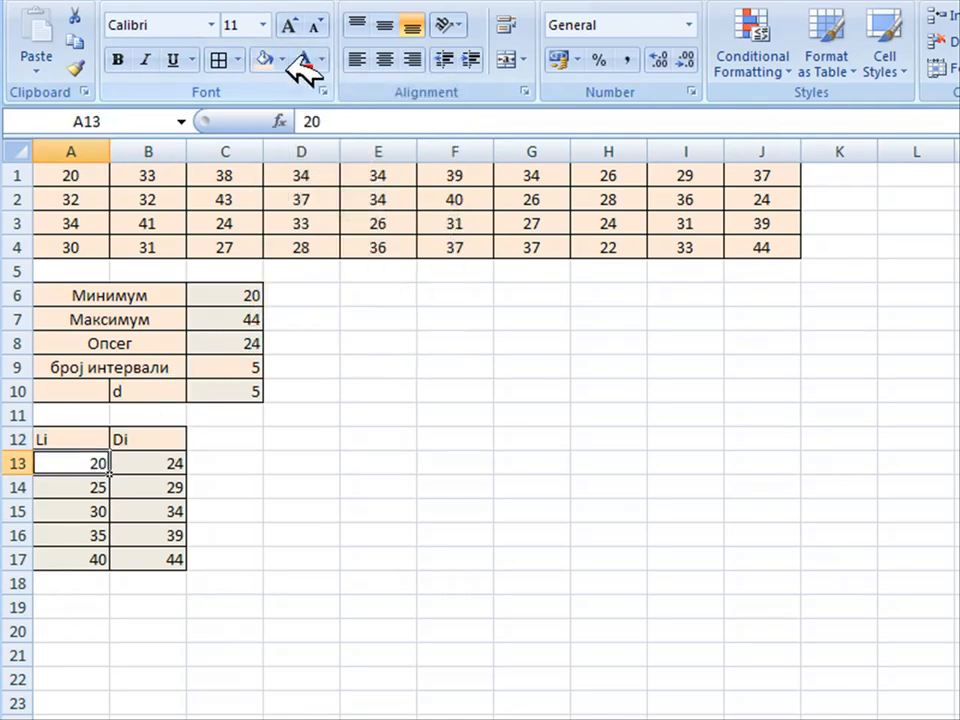
{"action": "left_click", "coordinate": [232, 458]}
Step: Add the column headers xi in C12 and fi in D12, and shade both light orange
{"action": "left_click", "coordinate": [232, 438]}
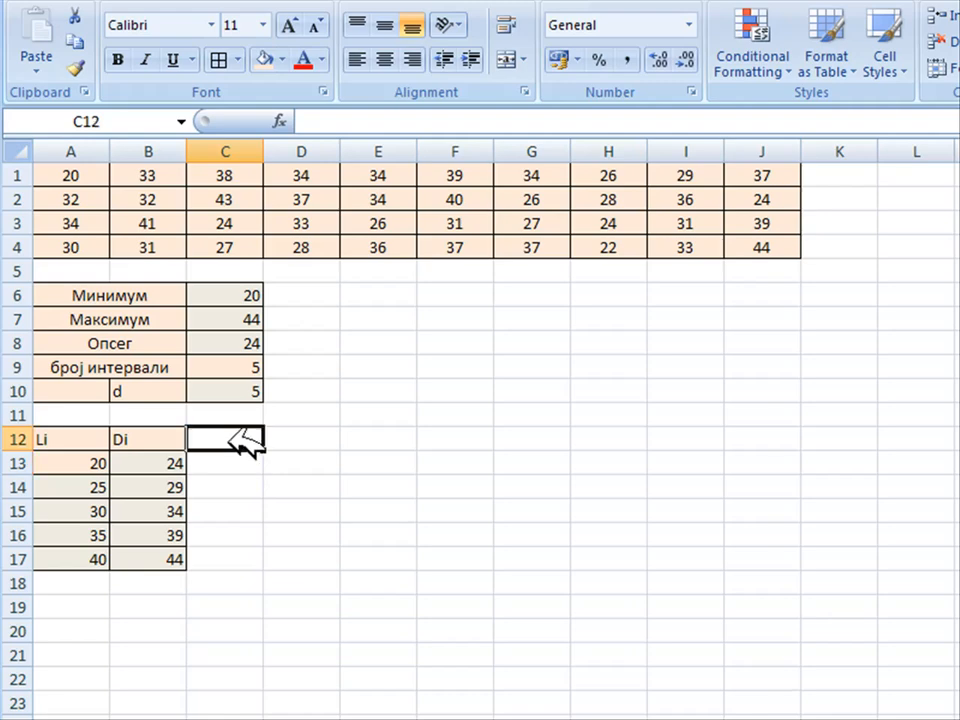
{"action": "type", "text": "xi"}
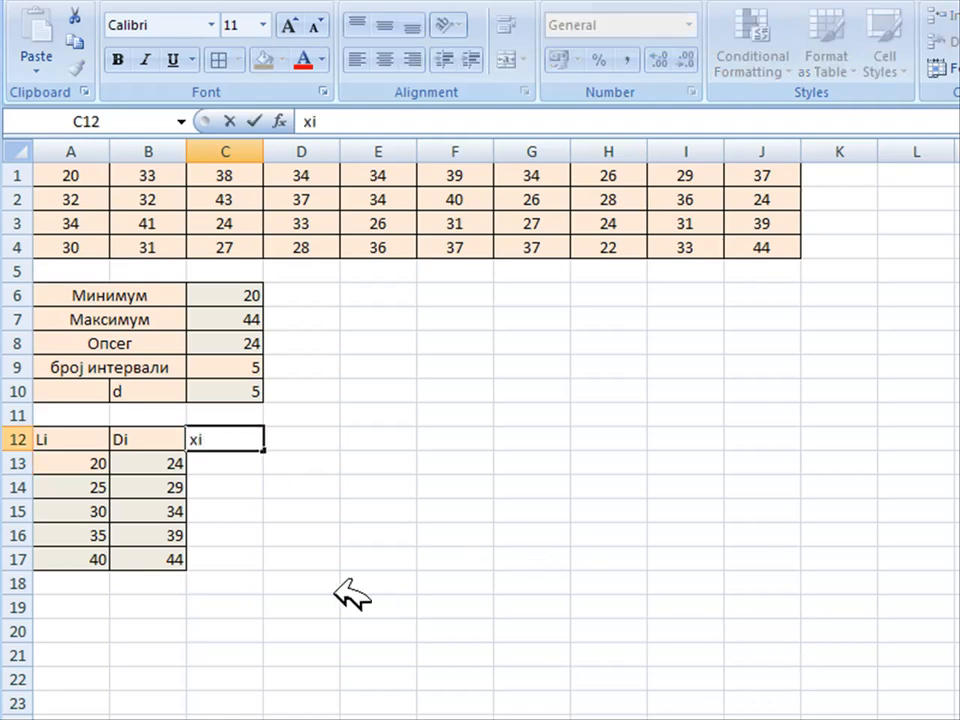
{"action": "left_click", "coordinate": [330, 435]}
{"action": "type", "text": "fi"}
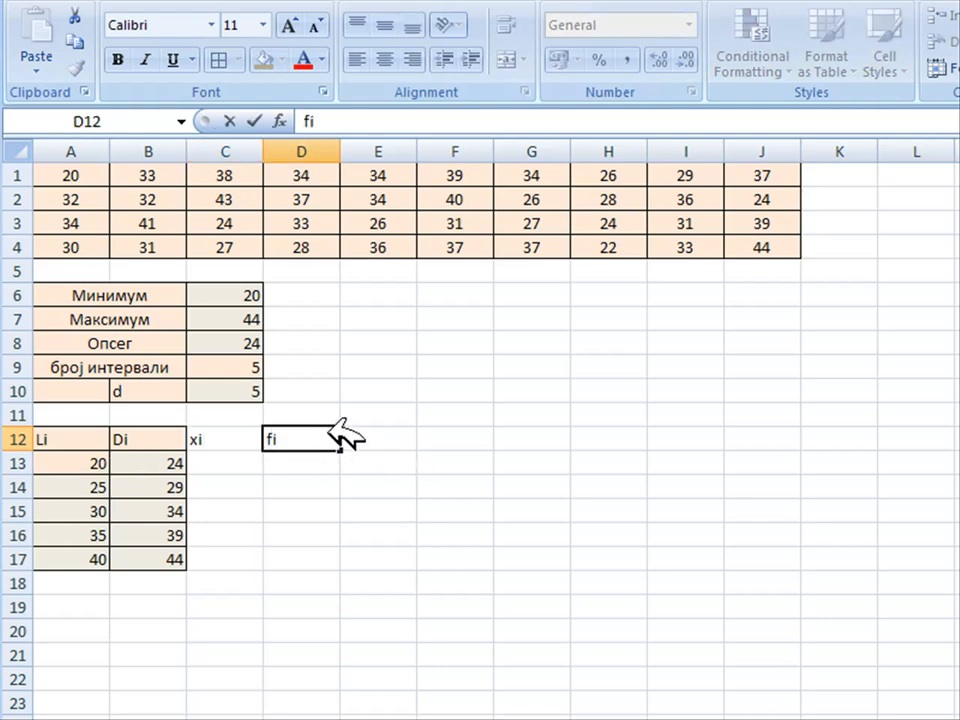
{"action": "key", "text": "shift+Left"}
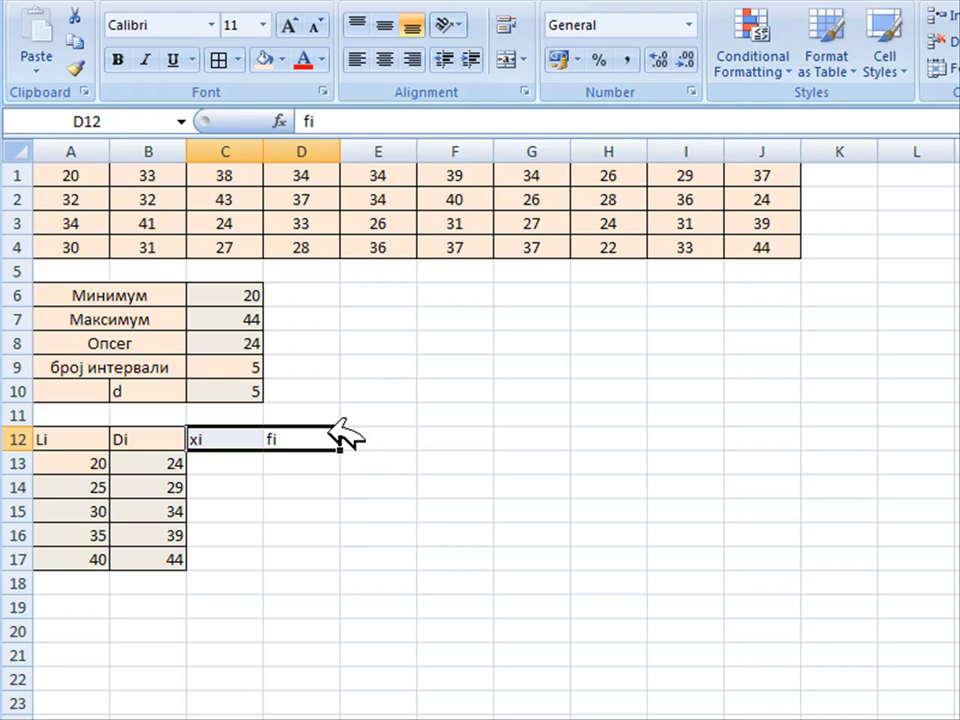
{"action": "left_click", "coordinate": [266, 58]}
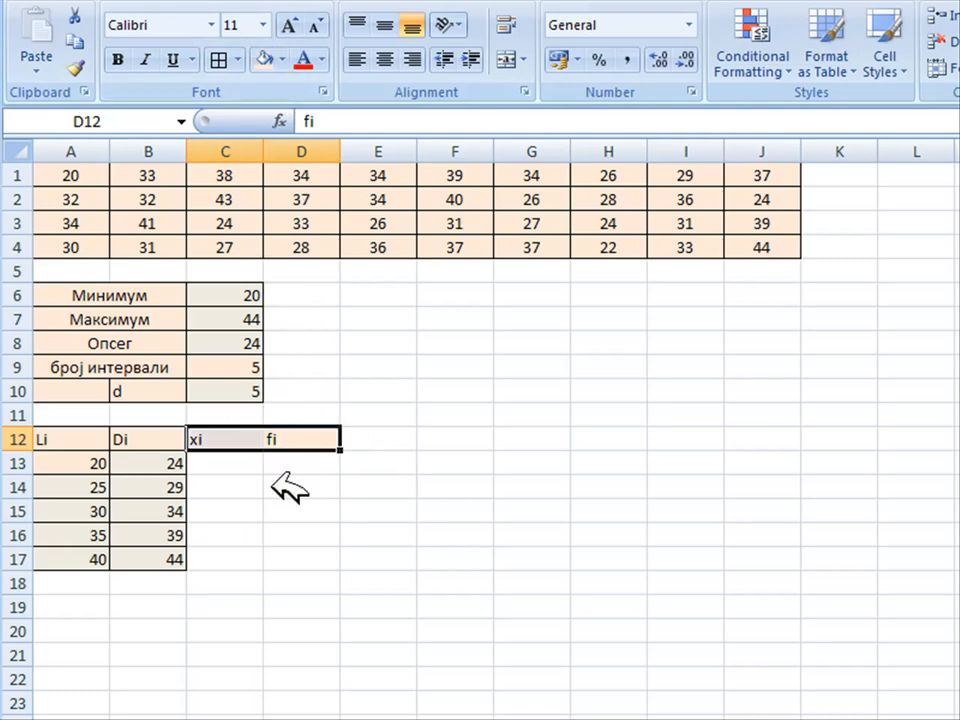
Step: Enter the interval midpoint formula =(A13+B13)/2 in C13
{"action": "left_click", "coordinate": [246, 460]}
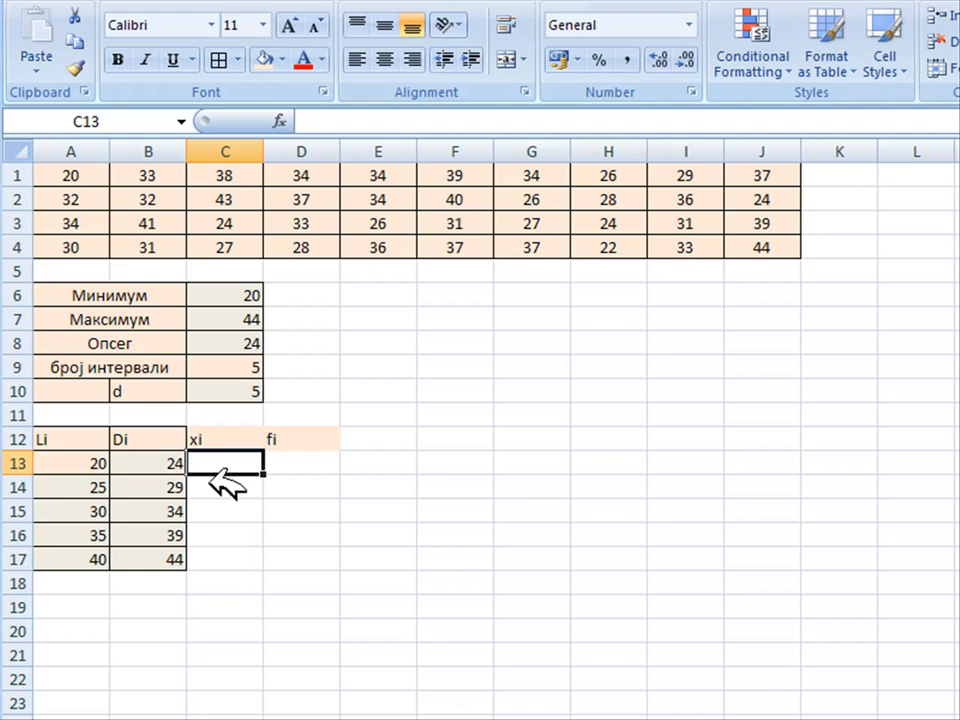
{"action": "type", "text": "=("}
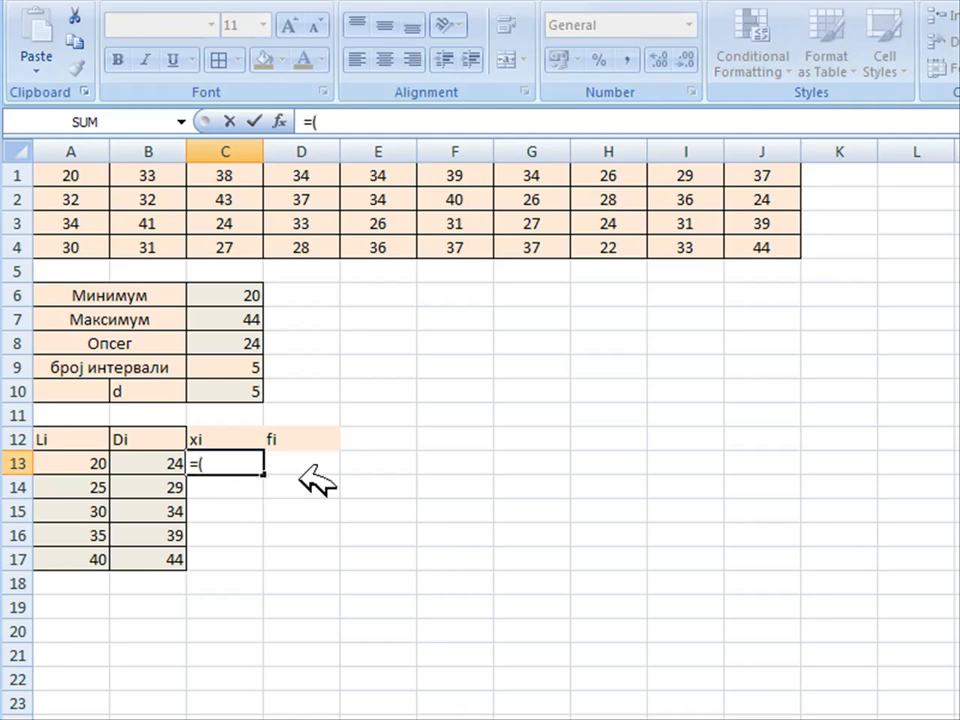
{"action": "left_click", "coordinate": [106, 458]}
{"action": "type", "text": "+"}
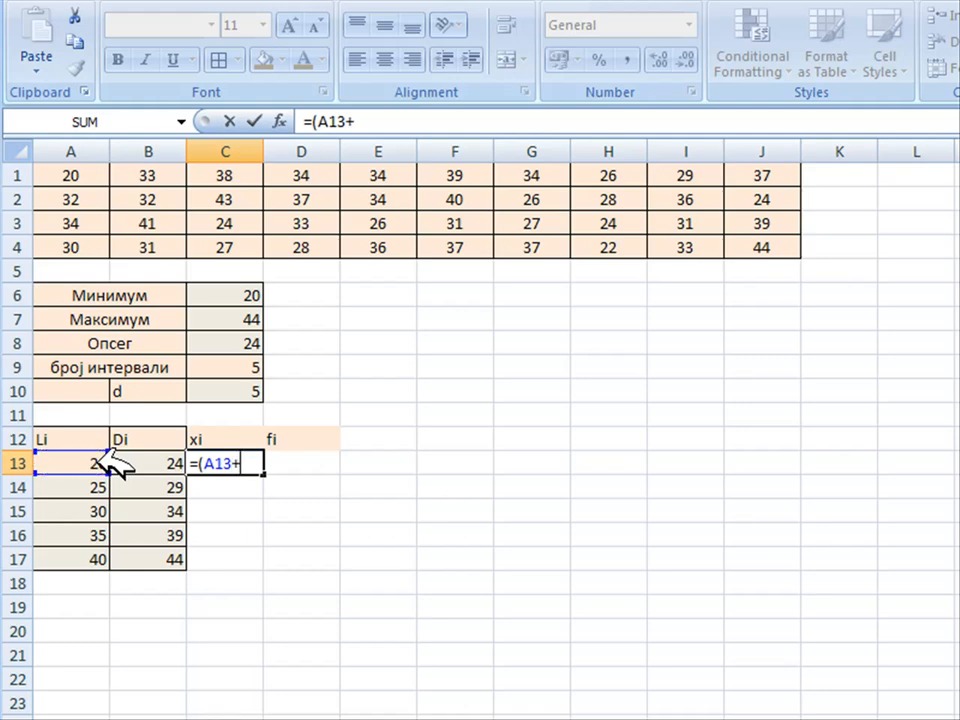
{"action": "left_click", "coordinate": [160, 463]}
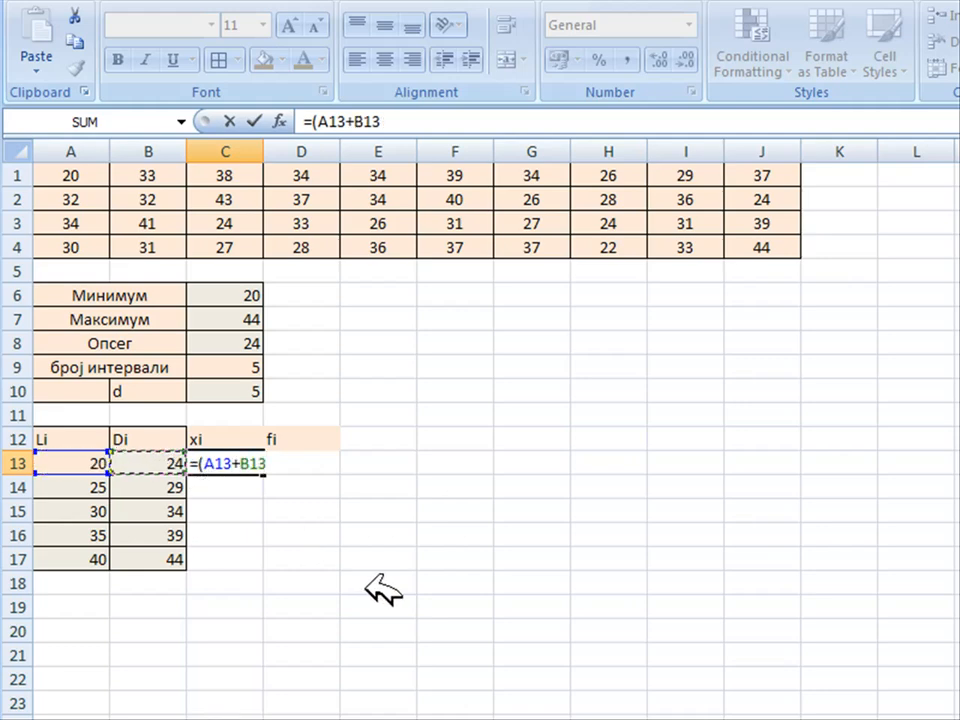
{"action": "type", "text": ")/2"}
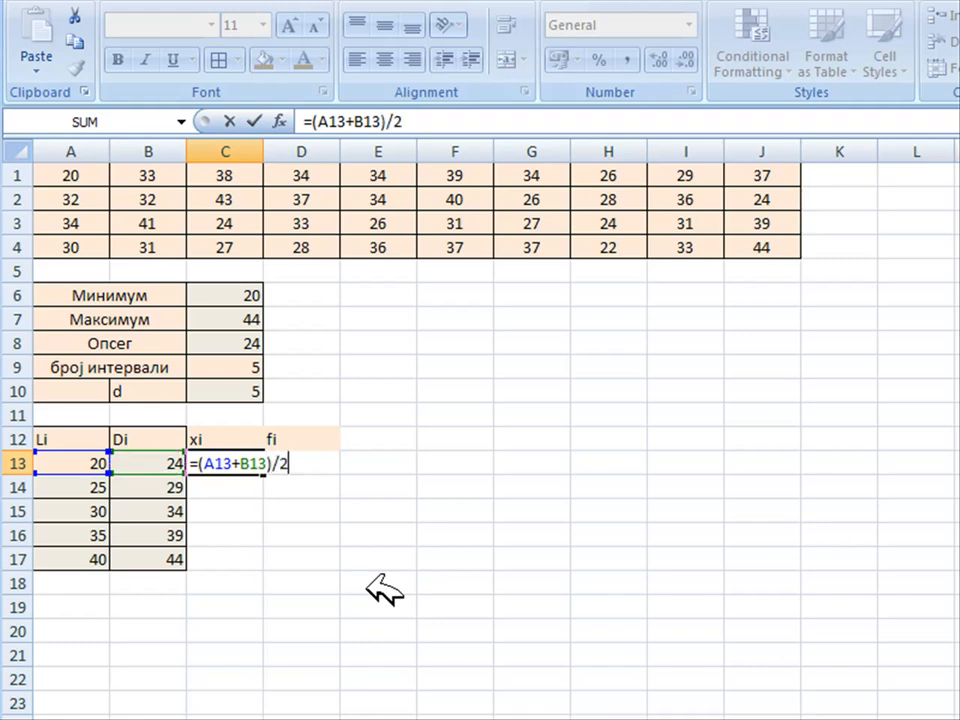
{"action": "key", "text": "Return"}
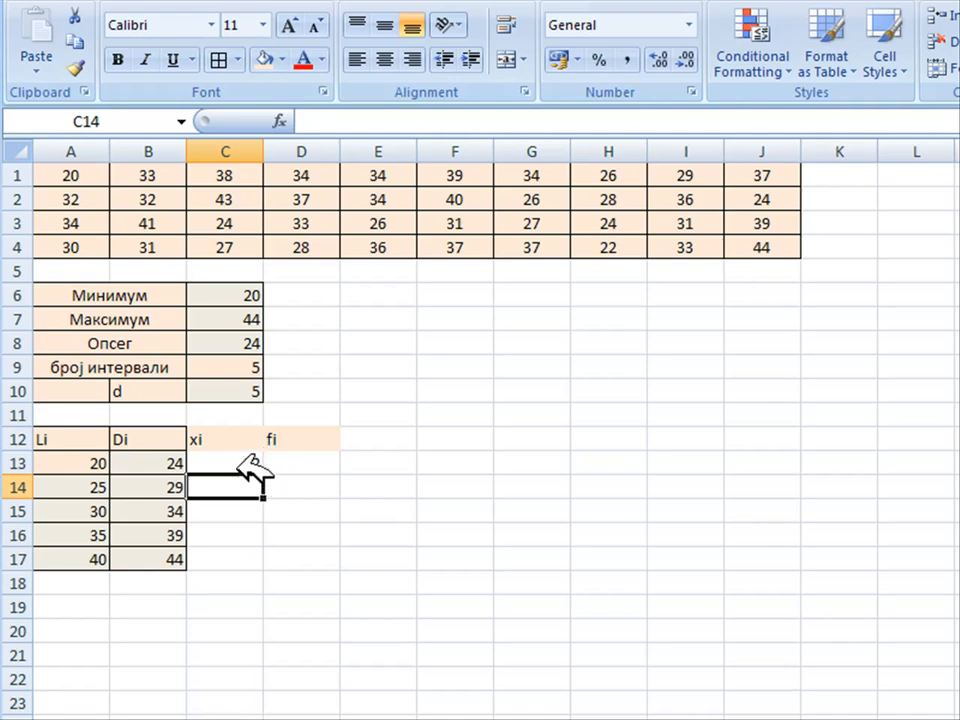
Step: Copy the midpoint formula from C13 down to C17 and give C13:C17 the light tan fill
{"action": "left_click", "coordinate": [242, 463]}
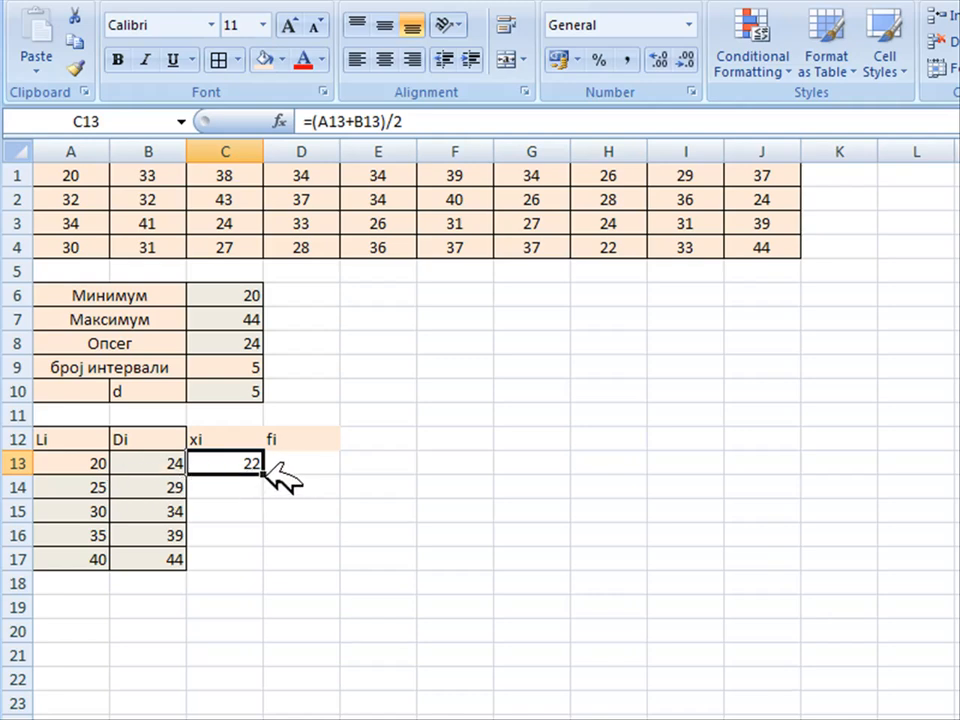
{"action": "left_click_drag", "start_coordinate": [263, 474], "coordinate": [268, 568]}
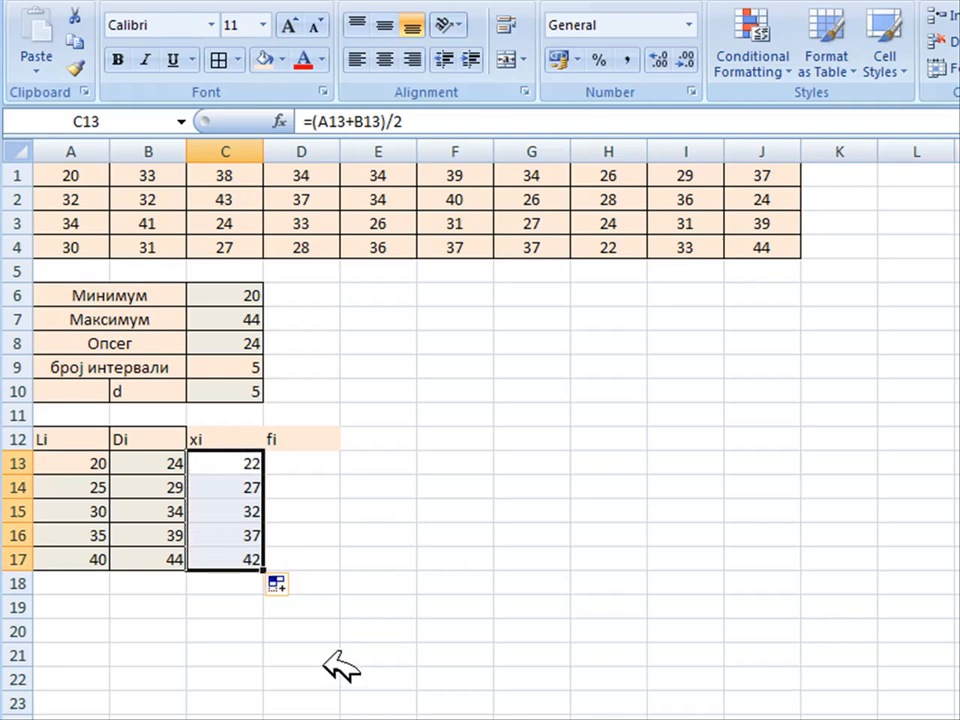
{"action": "left_click", "coordinate": [282, 59]}
{"action": "left_click", "coordinate": [303, 109]}
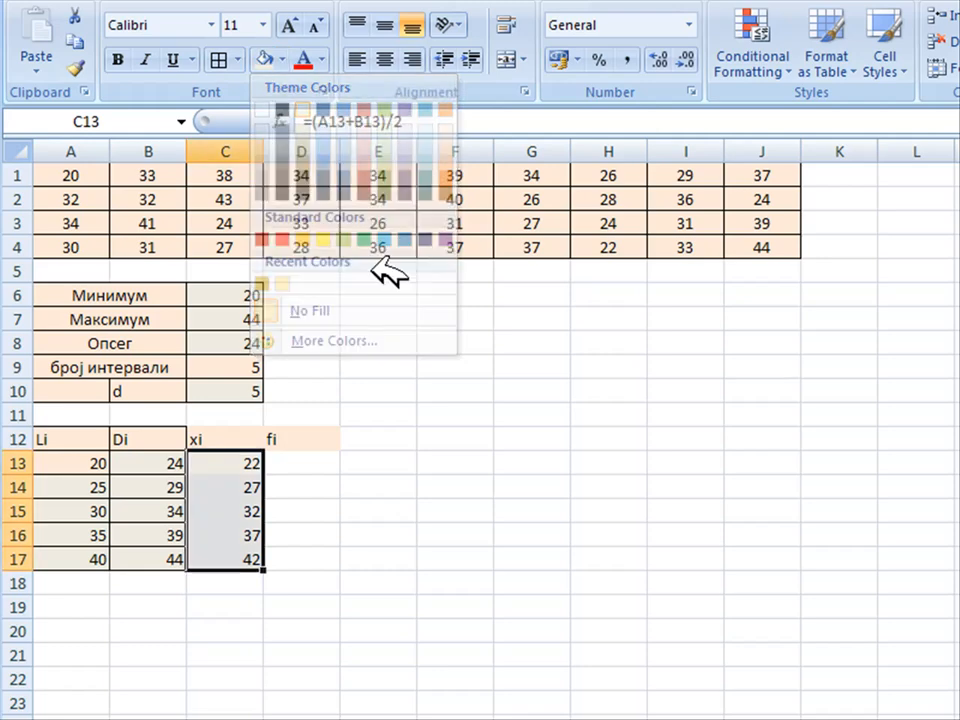
Step: Apply cell borders to the midpoint and frequency columns in C12:D17
{"action": "left_click", "coordinate": [330, 582]}
{"action": "left_click_drag", "start_coordinate": [246, 440], "coordinate": [320, 560]}
{"action": "left_click", "coordinate": [218, 59]}
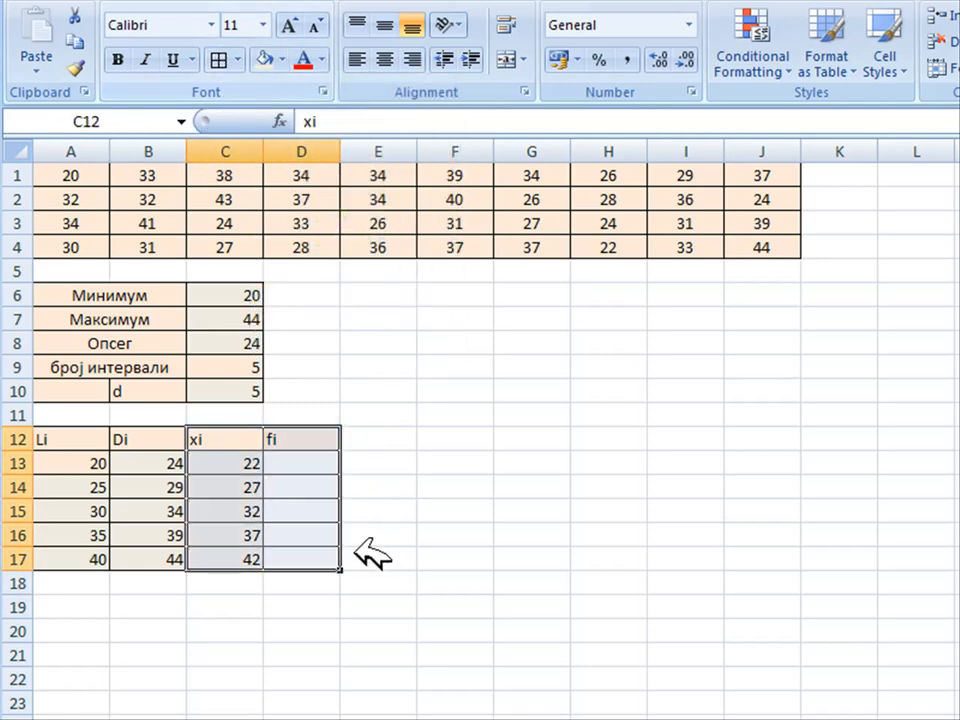
Step: Enter the array formula =FREQUENCY(A1:J4;B13:B17) across D13:D17 and give those cells the light tan fill
{"action": "left_click", "coordinate": [319, 459]}
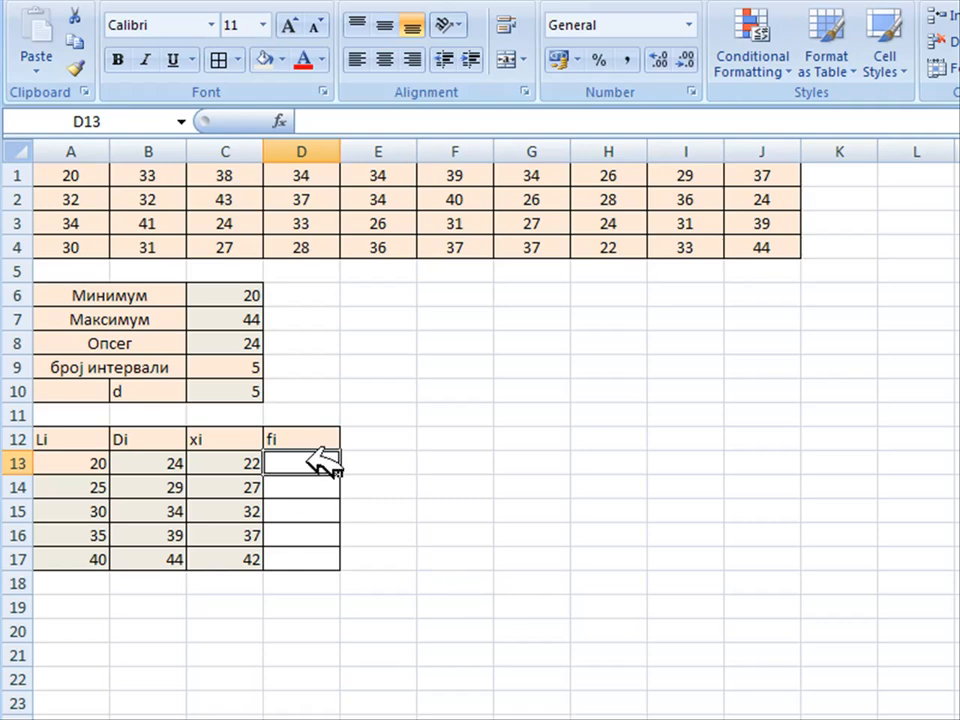
{"action": "left_click_drag", "start_coordinate": [330, 462], "coordinate": [319, 545]}
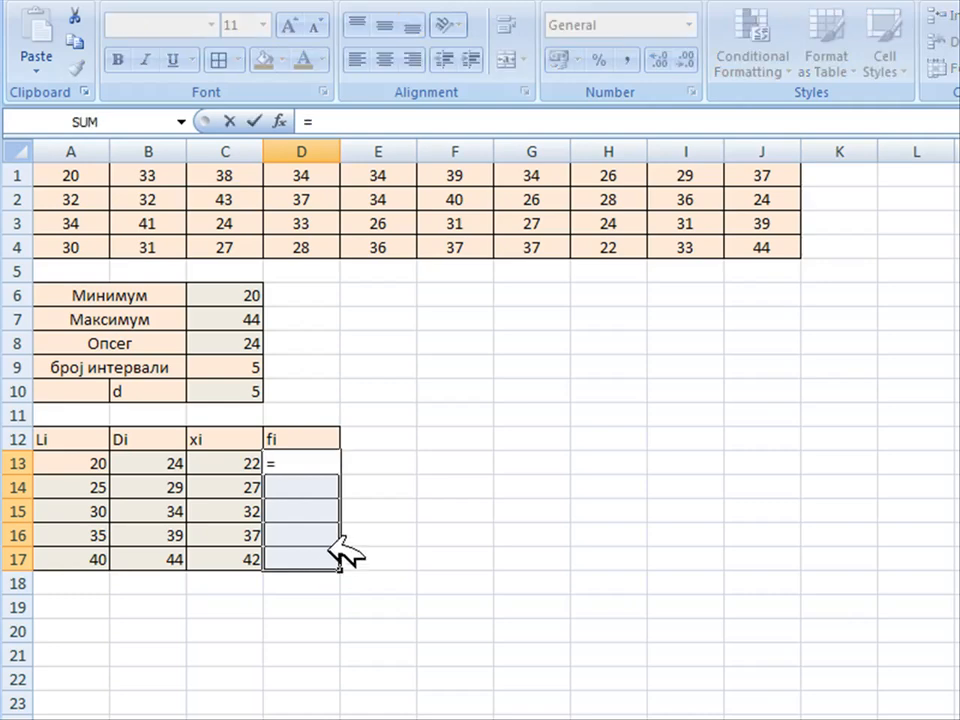
{"action": "type", "text": "fr"}
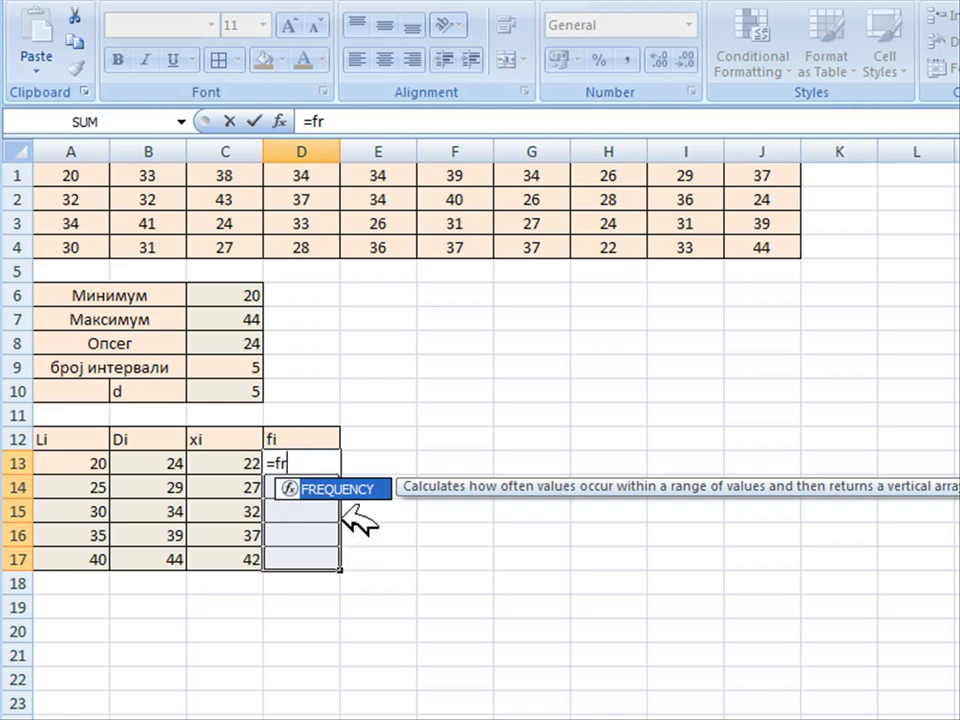
{"action": "key", "text": "Tab"}
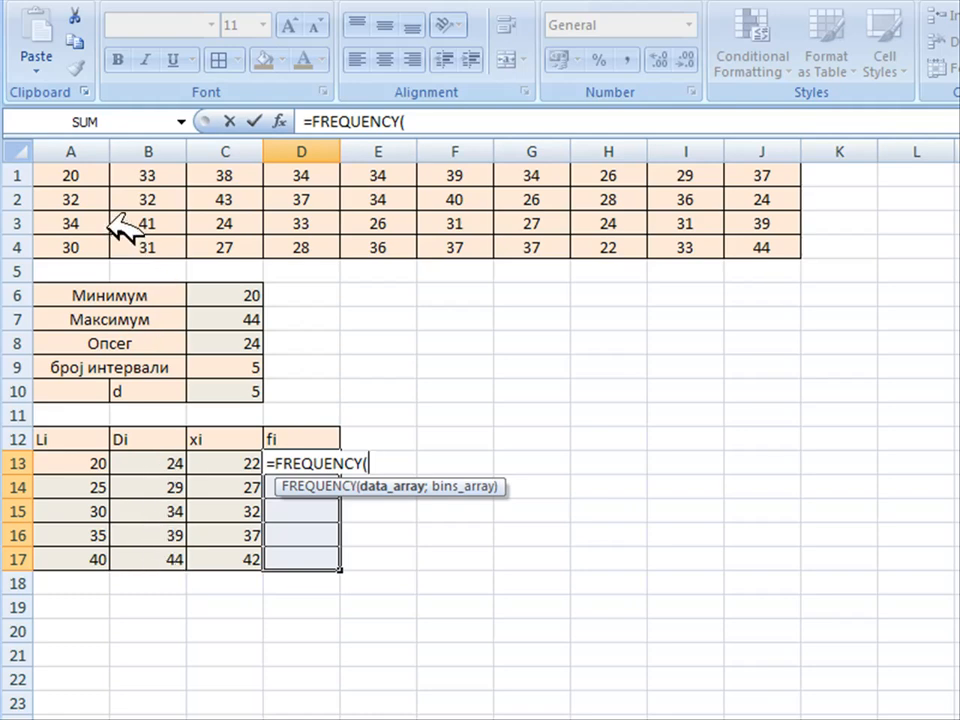
{"action": "left_click_drag", "start_coordinate": [92, 172], "coordinate": [795, 248]}
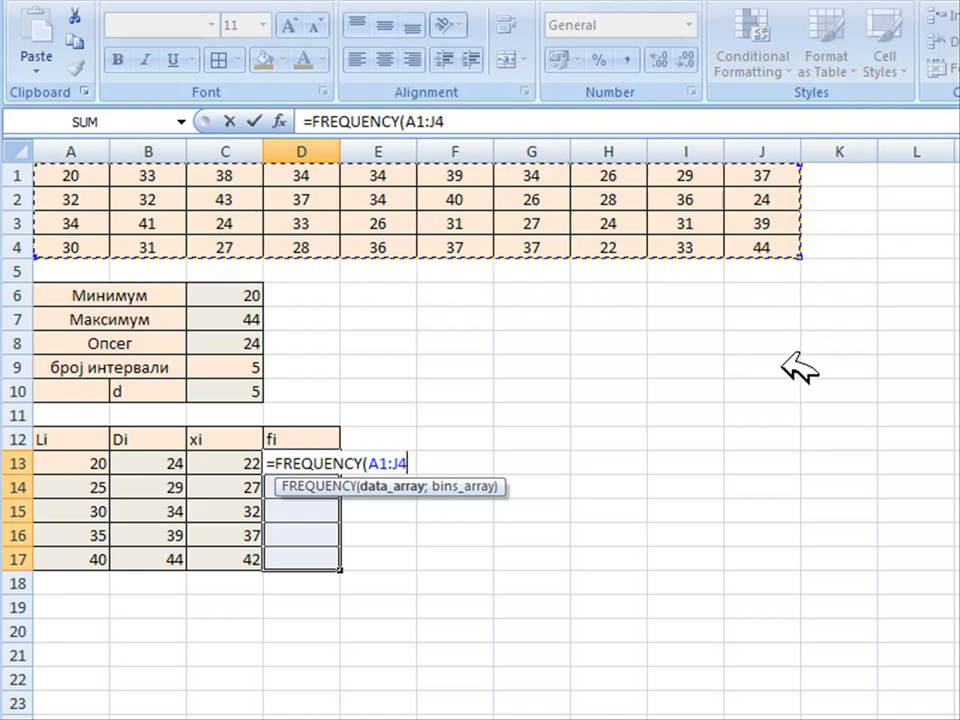
{"action": "type", "text": ";"}
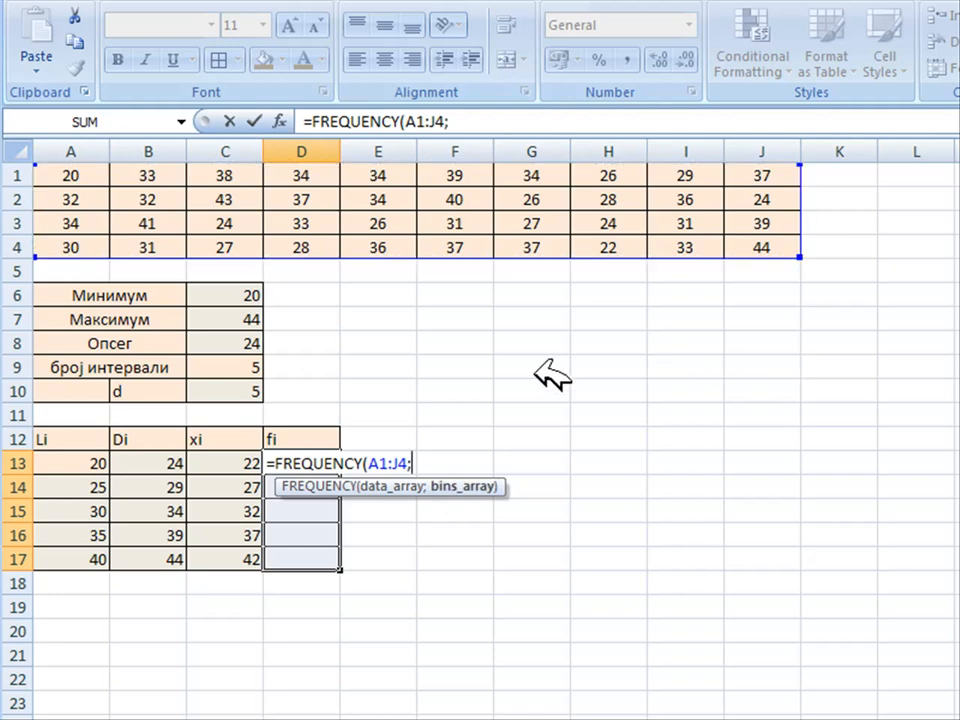
{"action": "left_click_drag", "start_coordinate": [140, 461], "coordinate": [145, 548]}
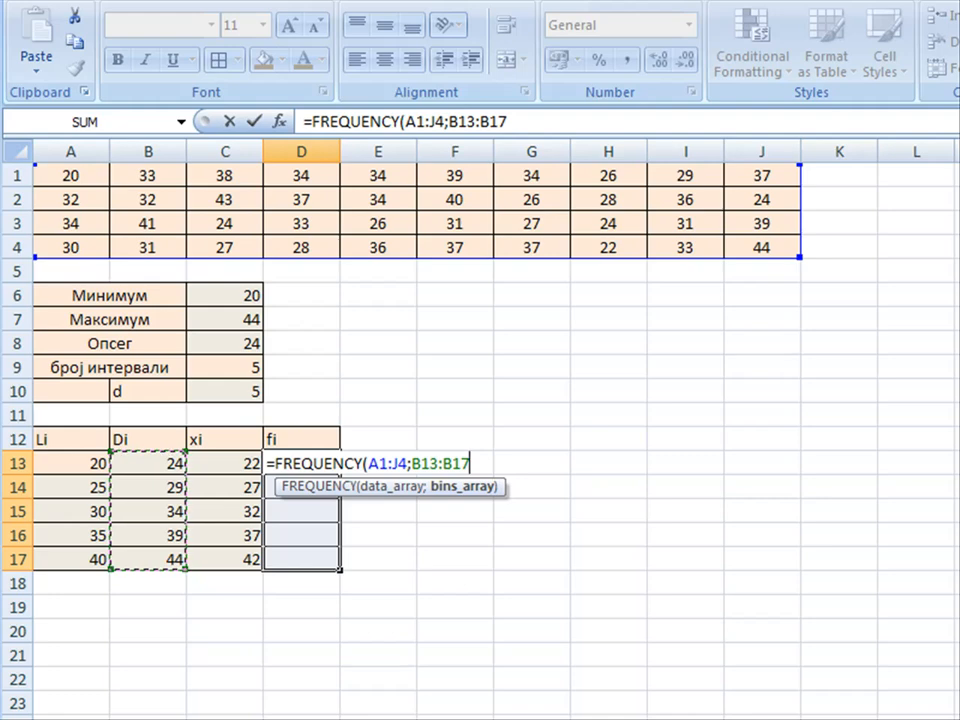
{"action": "key", "text": "ctrl+shift+Return"}
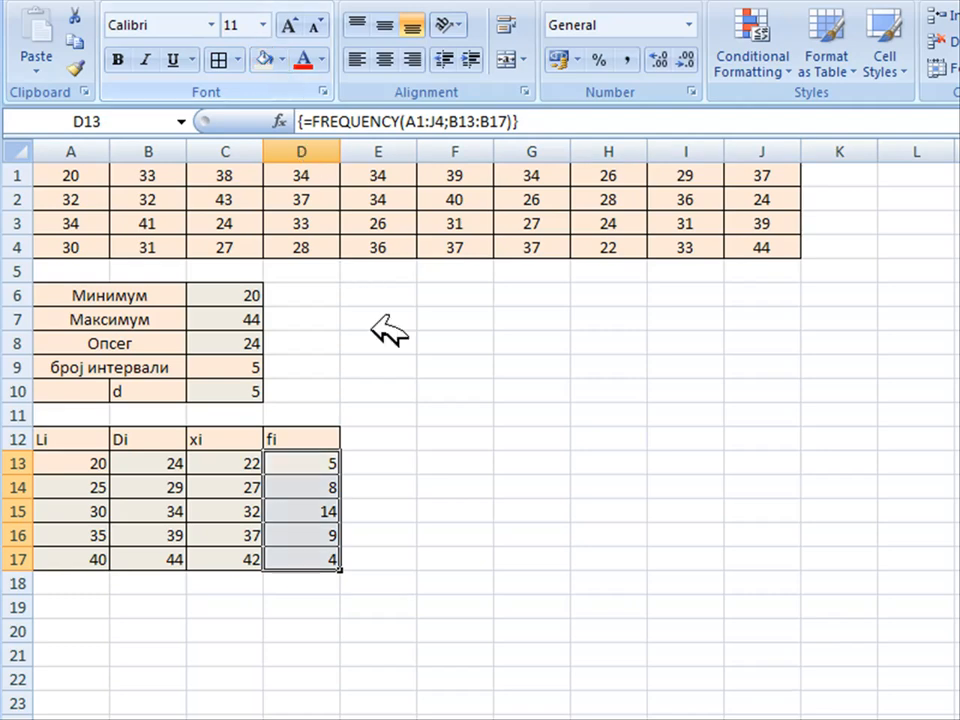
{"action": "left_click", "coordinate": [485, 583]}
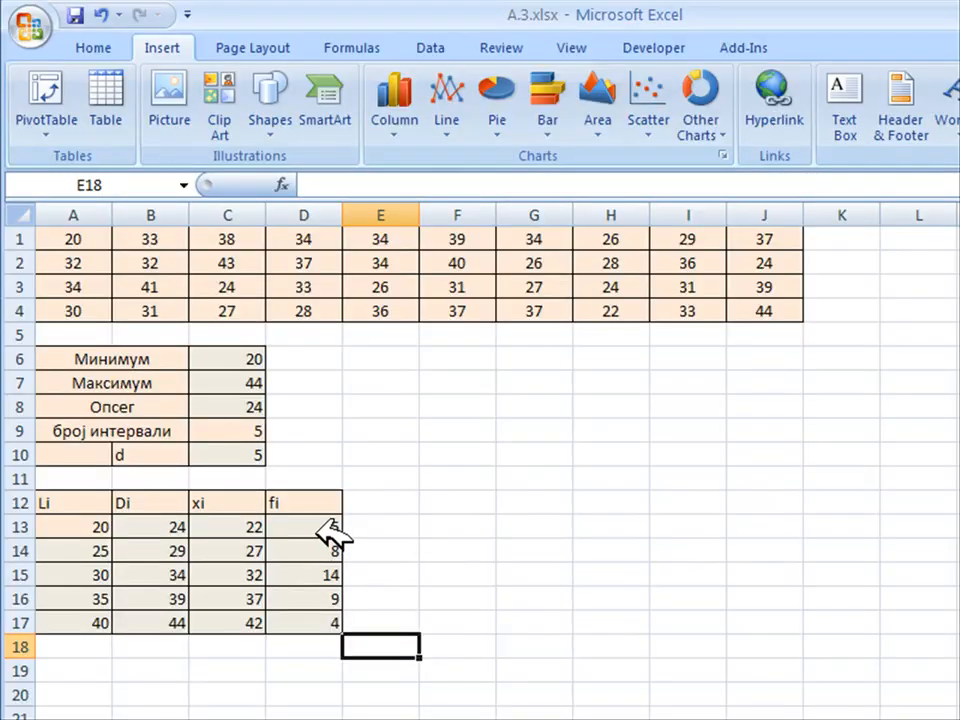
Step: Insert a 2-D clustered column chart of the frequencies in D13:D17 and move it clear of the table
{"action": "left_click_drag", "start_coordinate": [330, 532], "coordinate": [325, 612]}
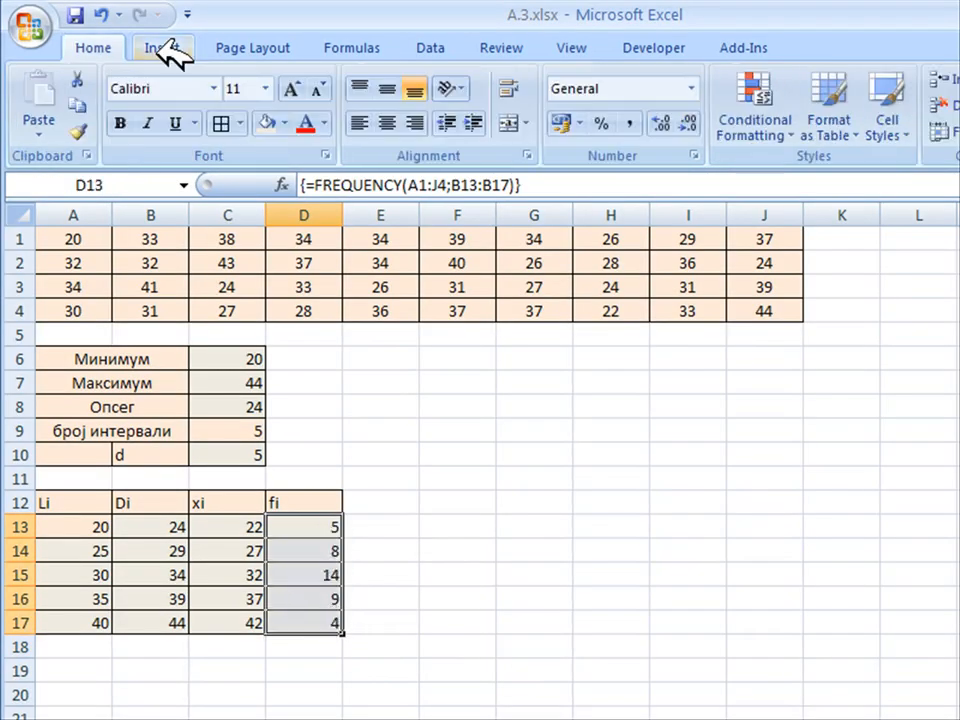
{"action": "left_click", "coordinate": [160, 46]}
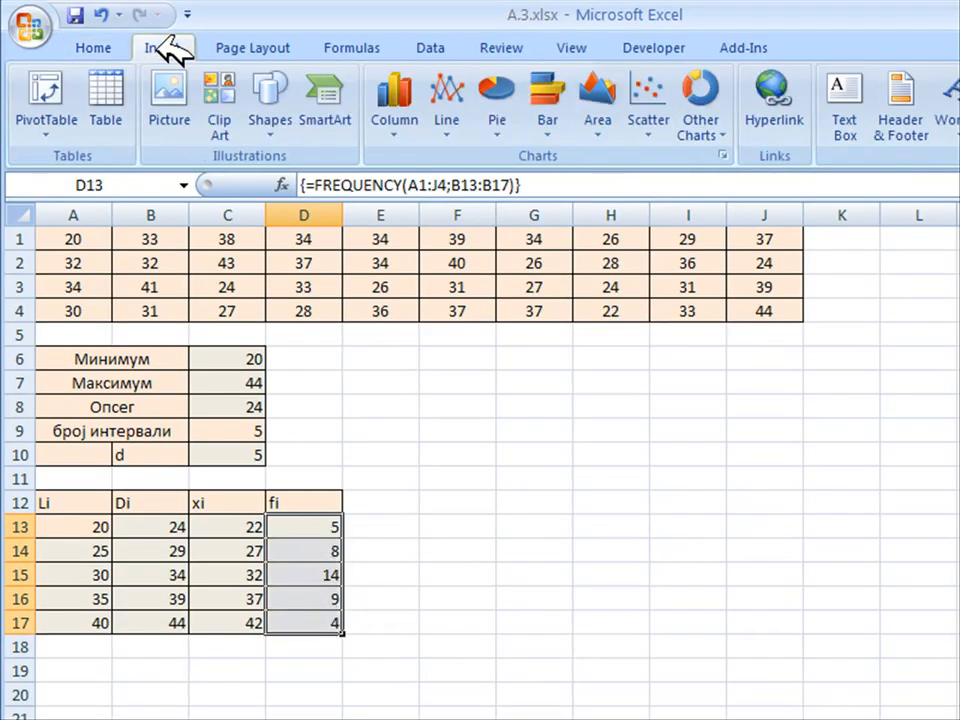
{"action": "left_click", "coordinate": [395, 110]}
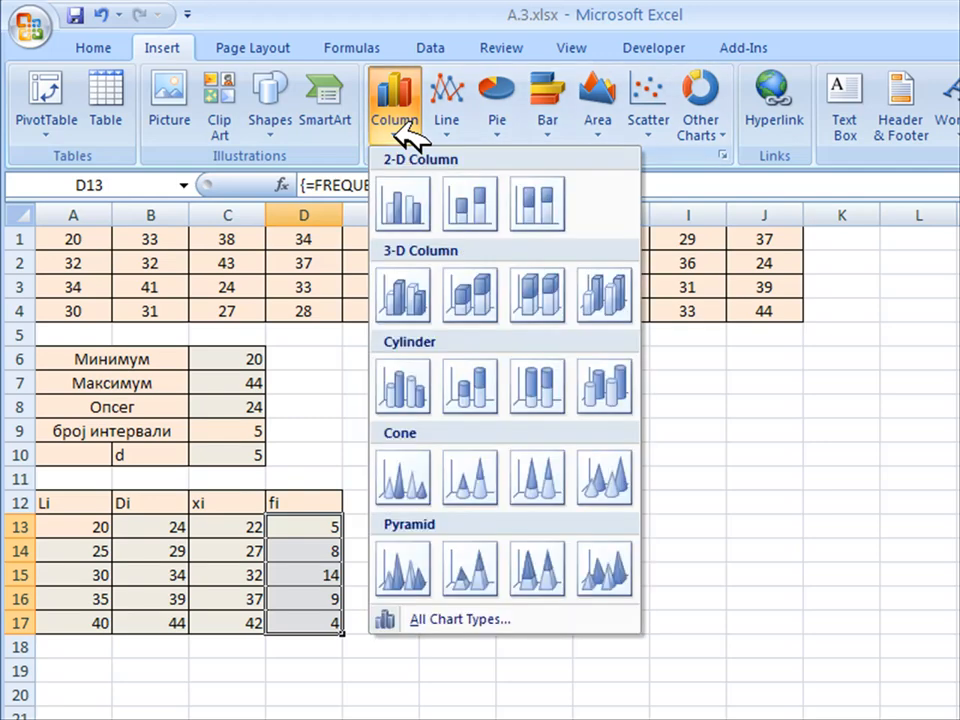
{"action": "left_click", "coordinate": [417, 215]}
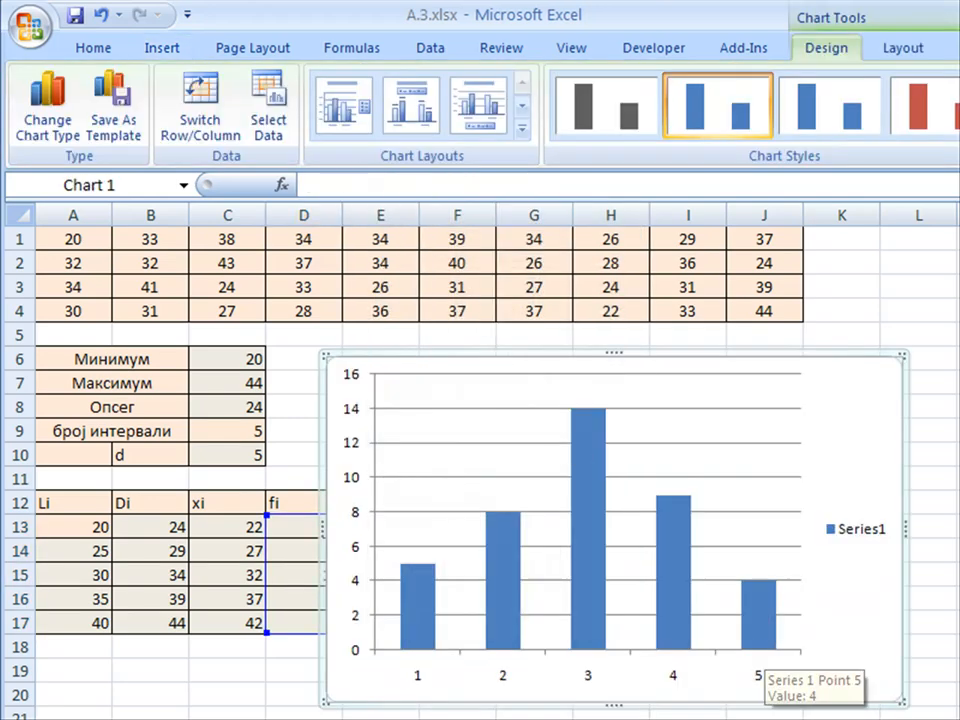
{"action": "left_click_drag", "start_coordinate": [862, 706], "coordinate": [895, 708]}
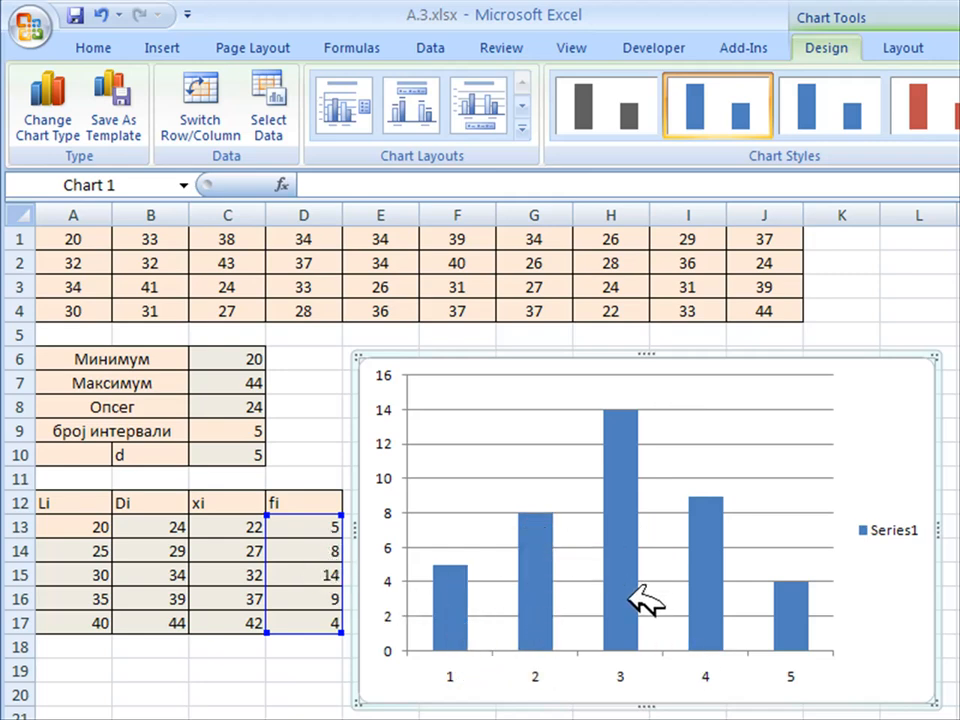
Step: Set the chart's horizontal axis labels to the interval midpoints in C13:C17
{"action": "mouse_move", "coordinate": [626, 596]}
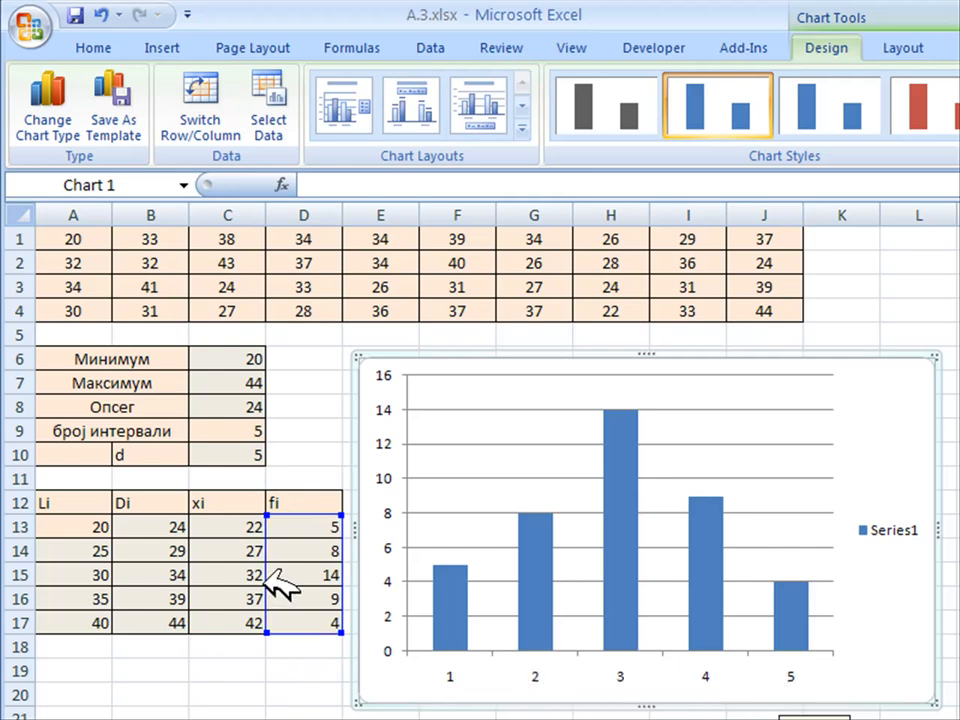
{"action": "left_click", "coordinate": [462, 676]}
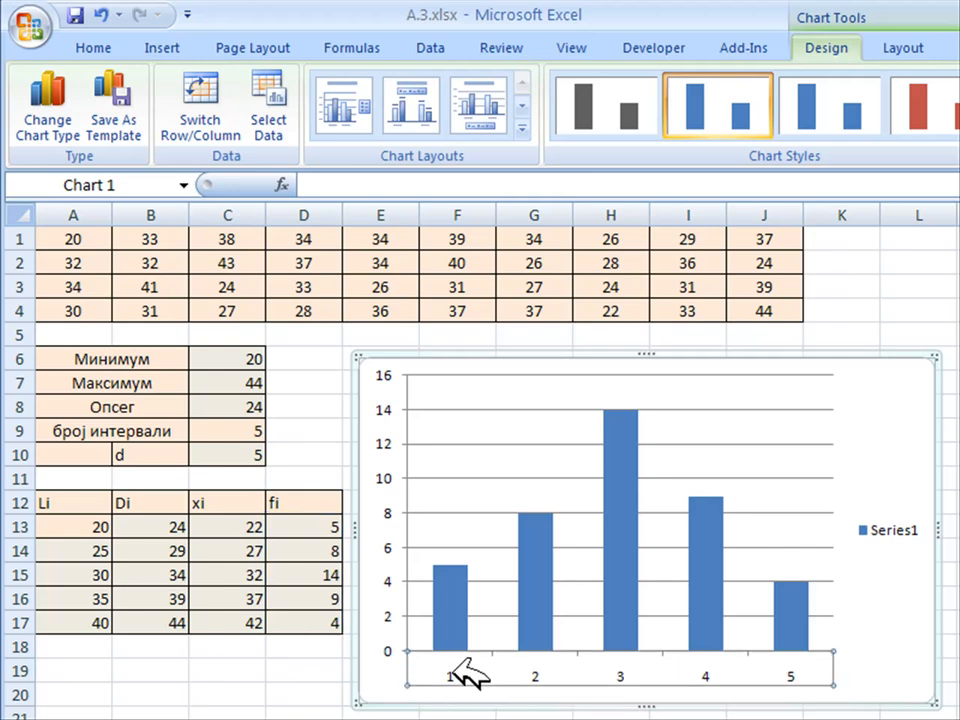
{"action": "right_click", "coordinate": [462, 676]}
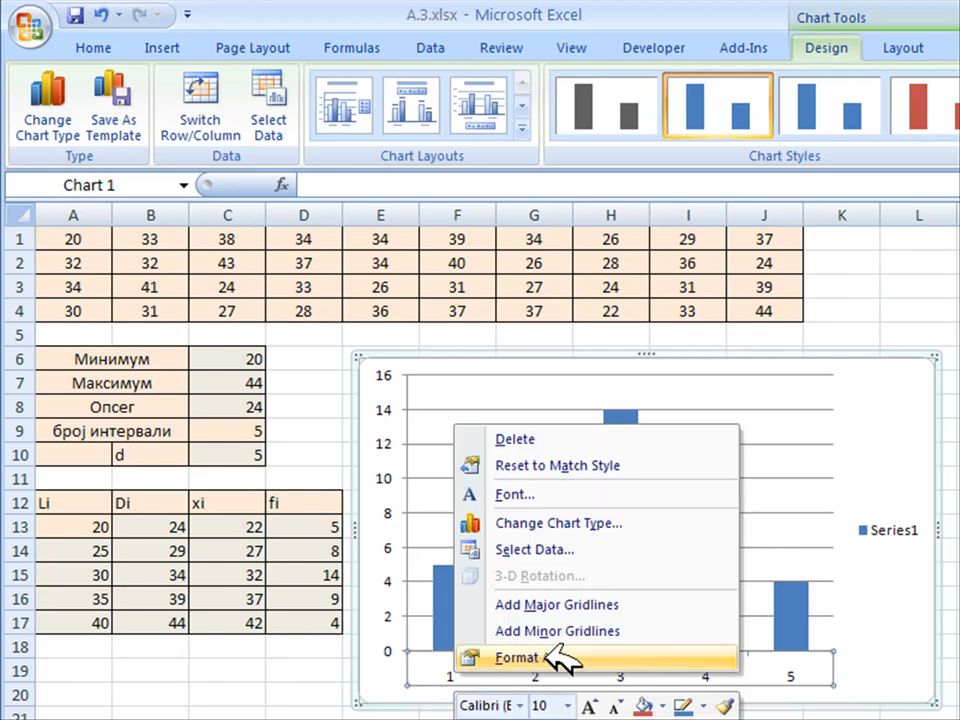
{"action": "left_click", "coordinate": [570, 550]}
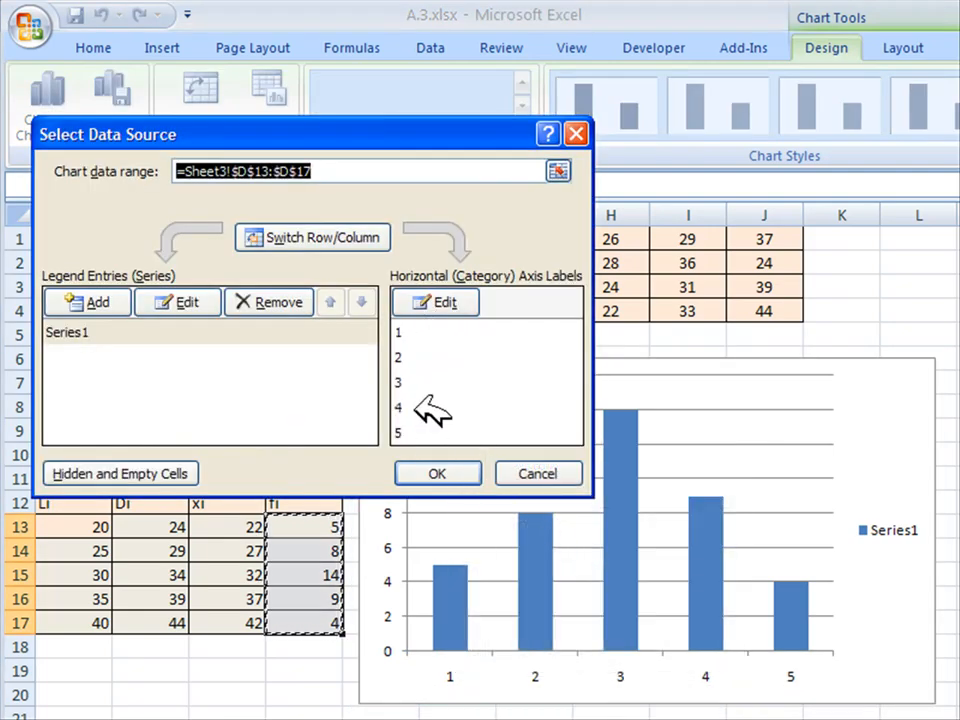
{"action": "left_click", "coordinate": [448, 303]}
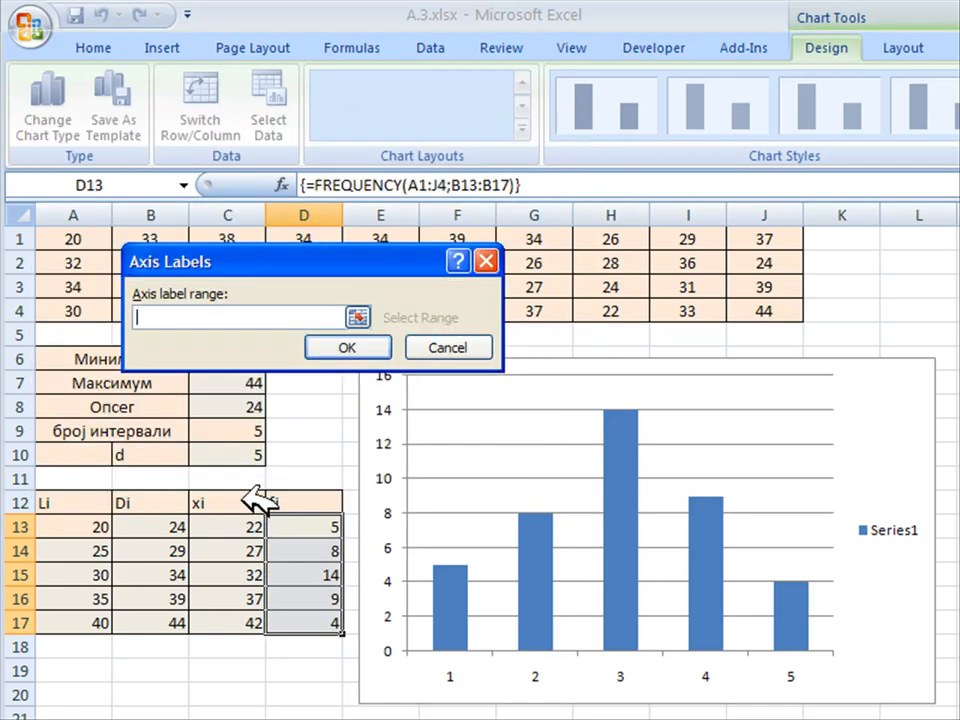
{"action": "left_click_drag", "start_coordinate": [240, 522], "coordinate": [240, 620]}
{"action": "left_click", "coordinate": [366, 343]}
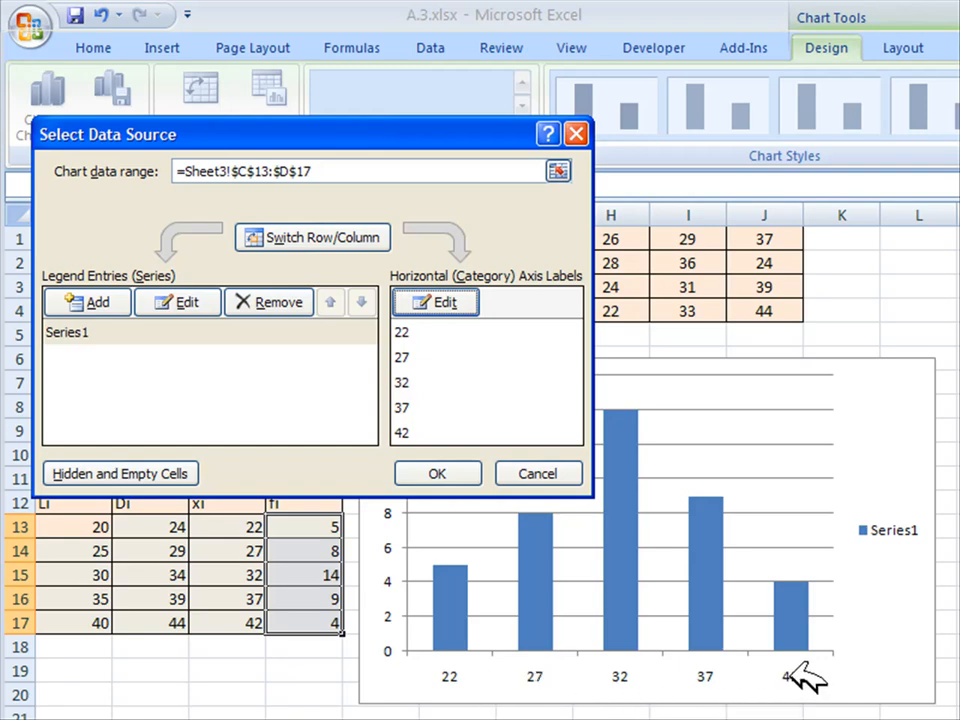
{"action": "left_click", "coordinate": [476, 474]}
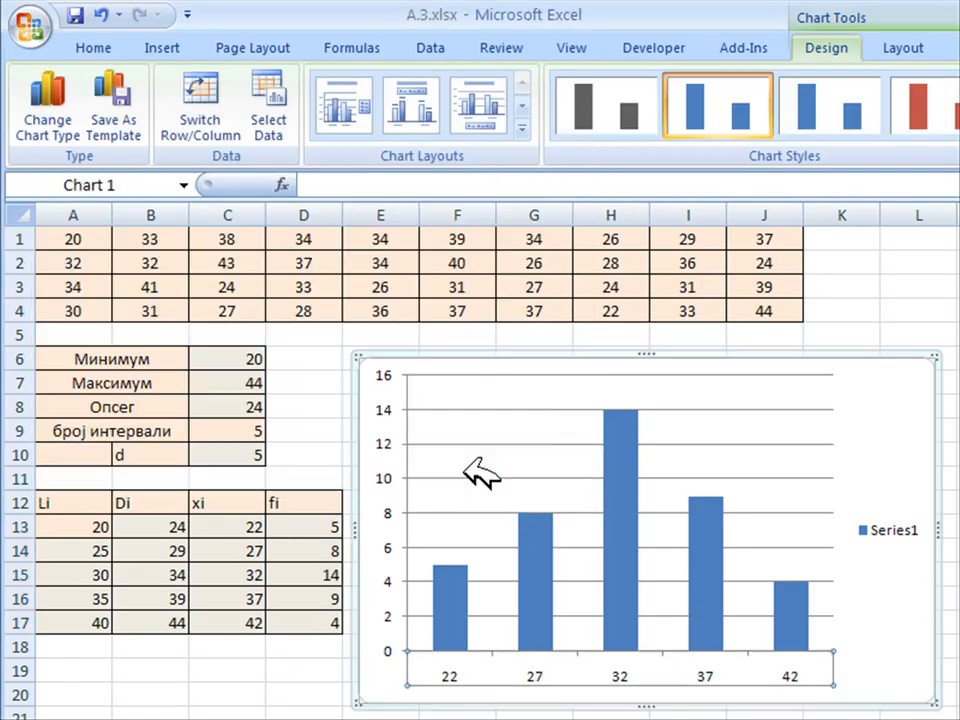
Step: Delete the chart legend and set the column series' gap width to 0%
{"action": "left_click", "coordinate": [916, 531]}
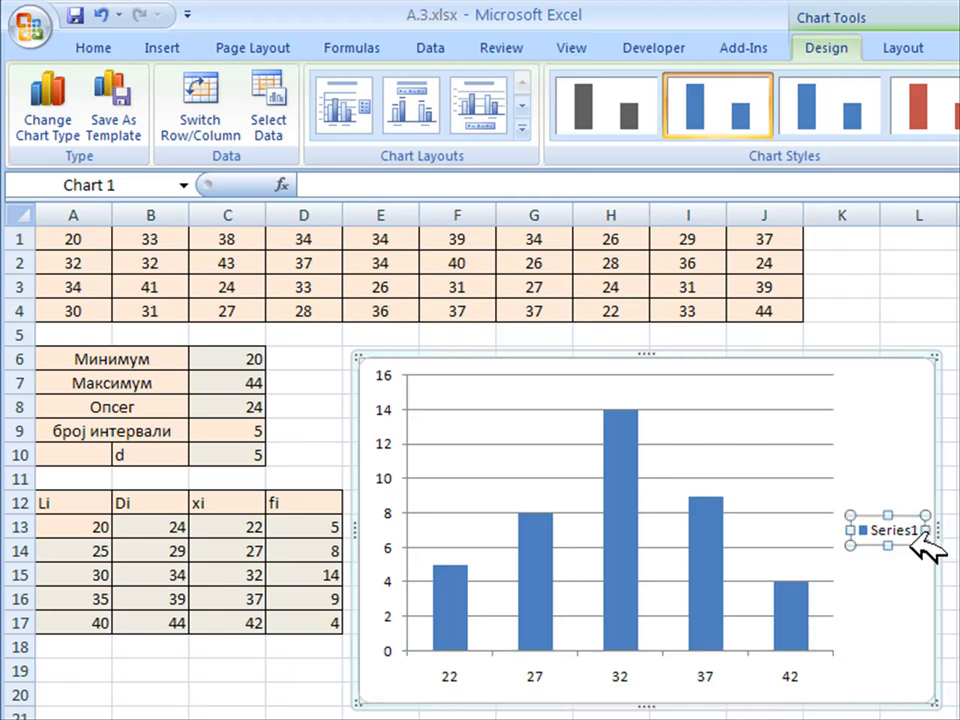
{"action": "key", "text": "Delete"}
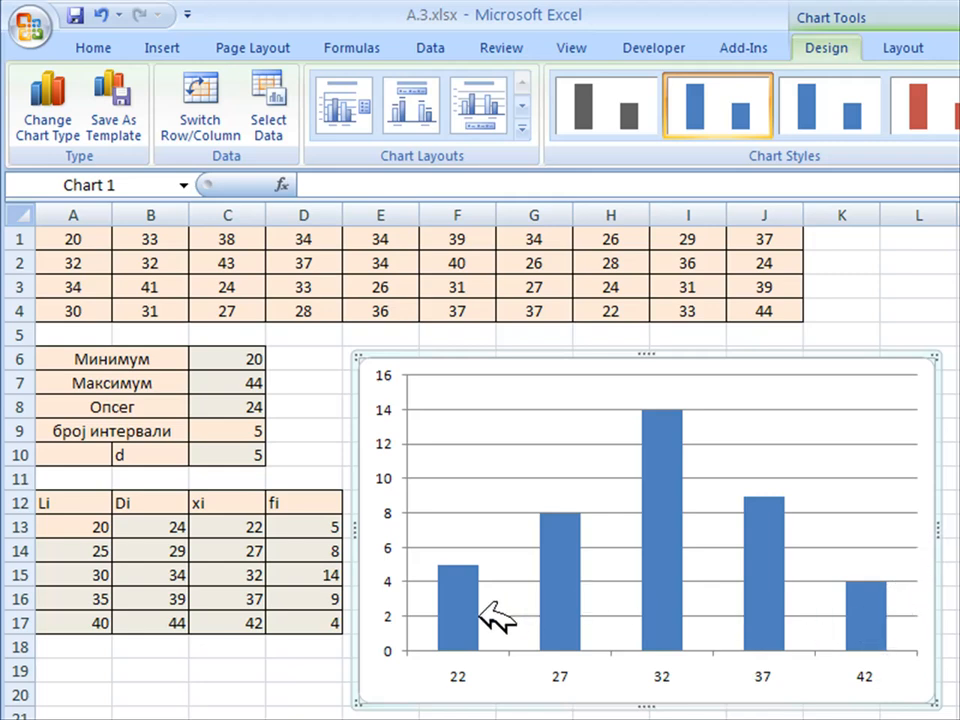
{"action": "mouse_move", "coordinate": [553, 607]}
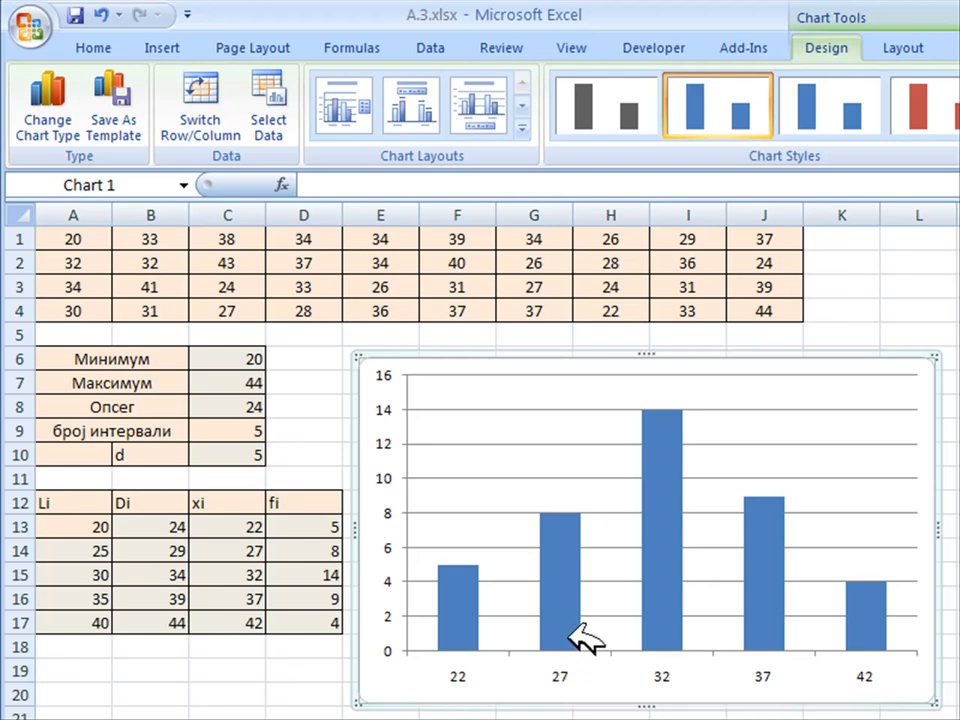
{"action": "mouse_move", "coordinate": [580, 632]}
{"action": "right_click", "coordinate": [563, 610]}
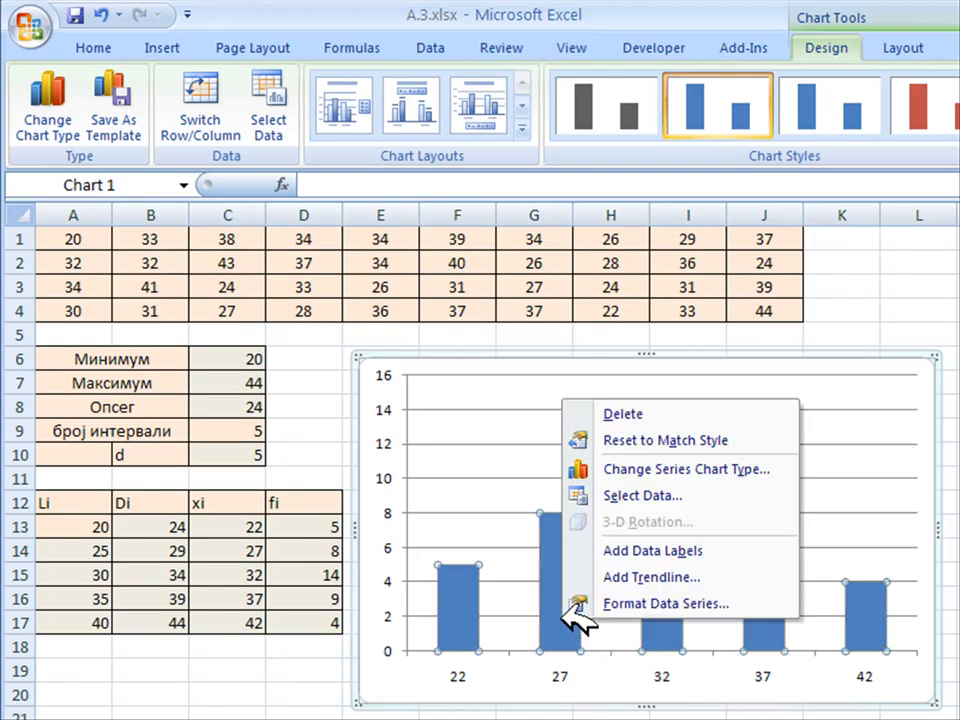
{"action": "left_click", "coordinate": [700, 606]}
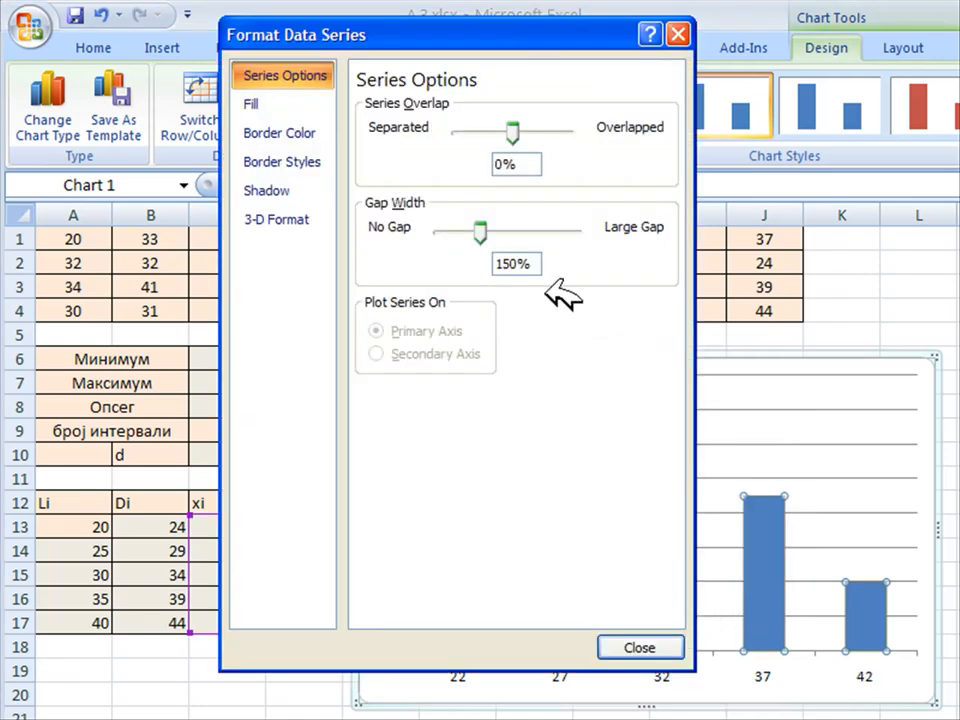
{"action": "left_click_drag", "start_coordinate": [484, 229], "coordinate": [440, 230]}
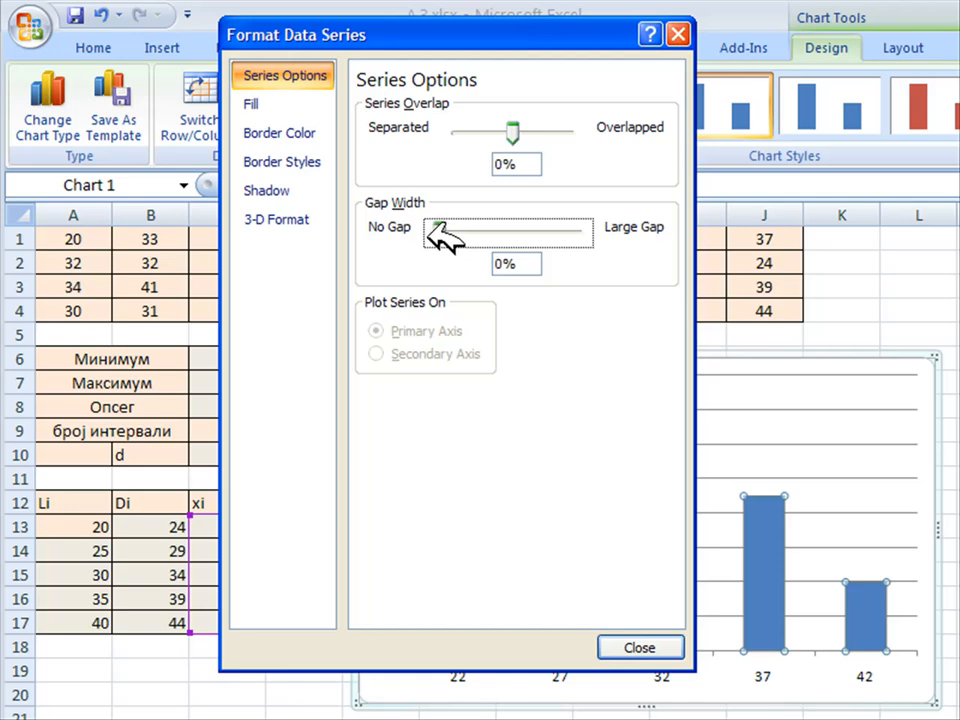
{"action": "mouse_move", "coordinate": [792, 564]}
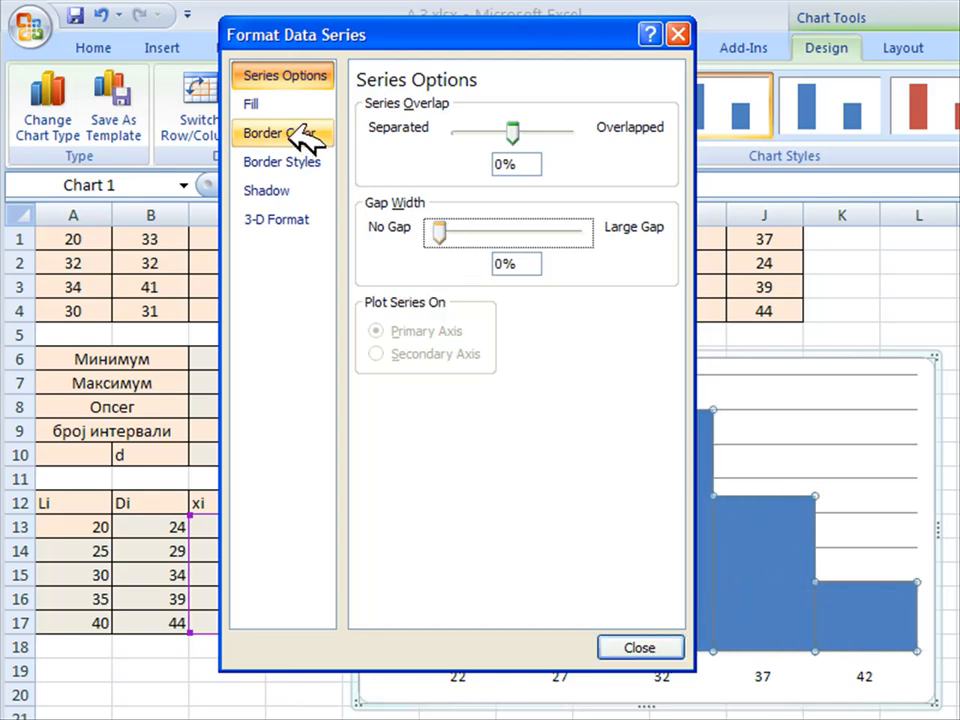
Step: Give the columns a solid gold fill with 46% transparency
{"action": "left_click", "coordinate": [258, 105]}
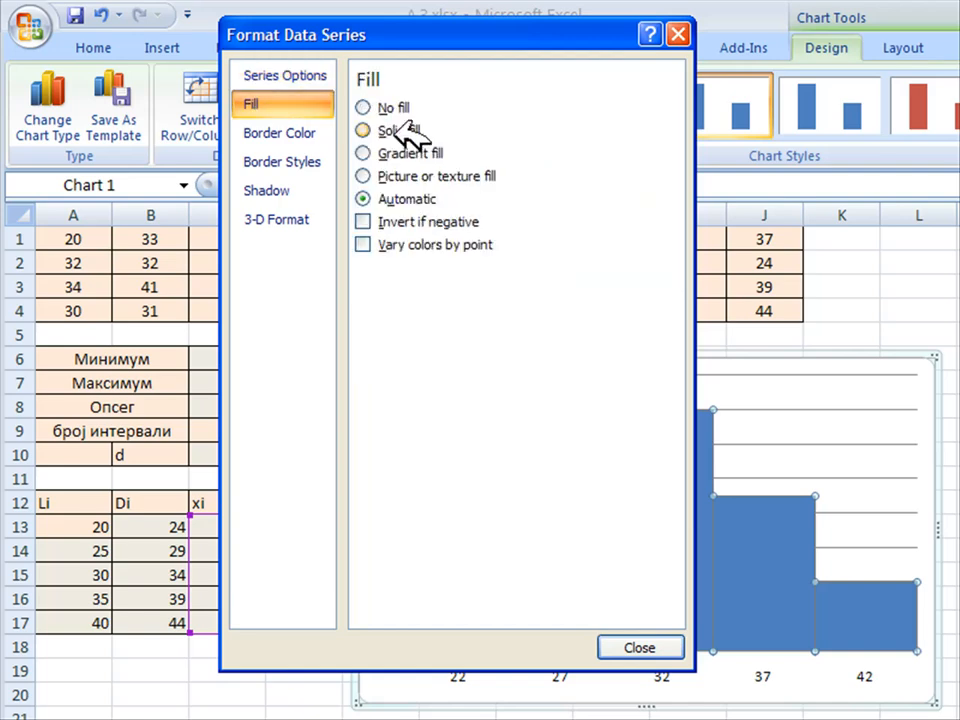
{"action": "left_click_drag", "start_coordinate": [482, 313], "coordinate": [519, 297]}
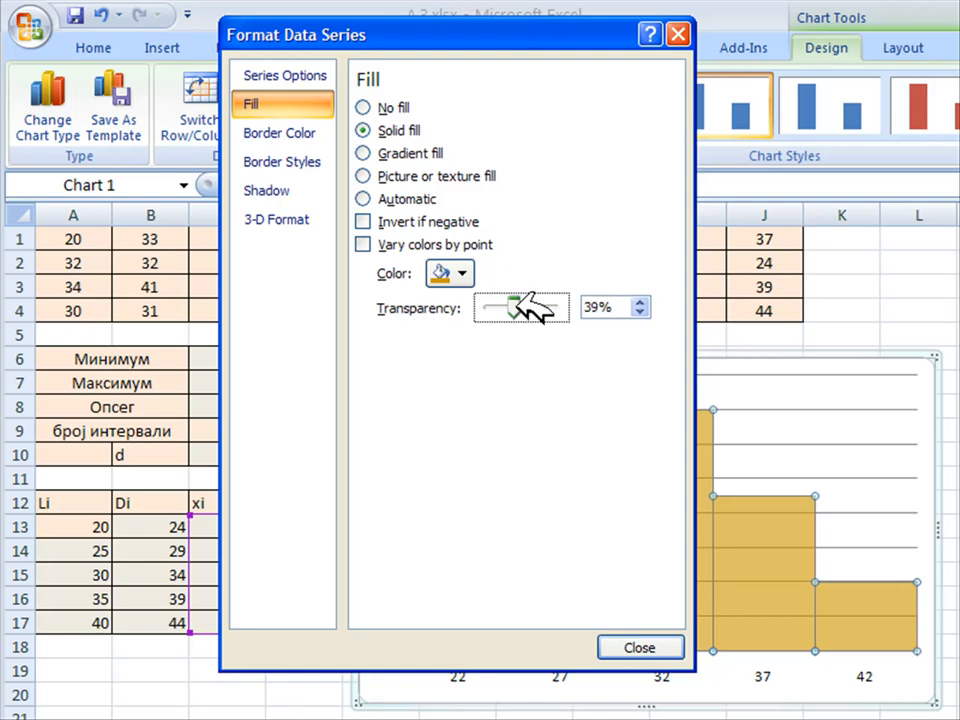
{"action": "left_click_drag", "start_coordinate": [521, 296], "coordinate": [524, 296]}
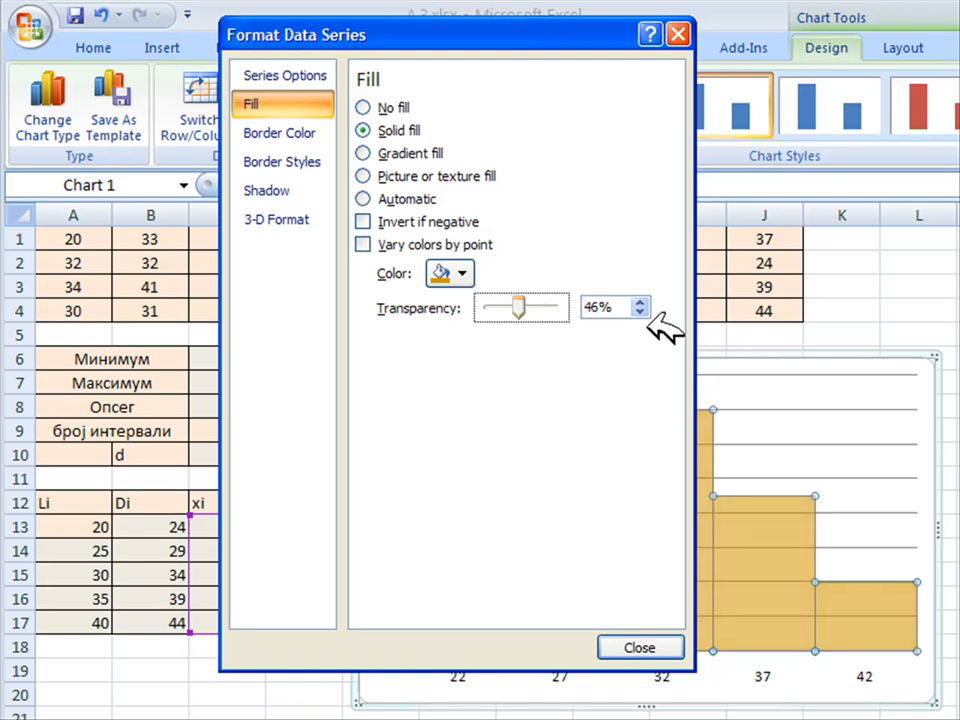
Step: Give the columns a solid brown border with a width of 2,25 pt
{"action": "left_click", "coordinate": [300, 132]}
{"action": "left_click", "coordinate": [394, 131]}
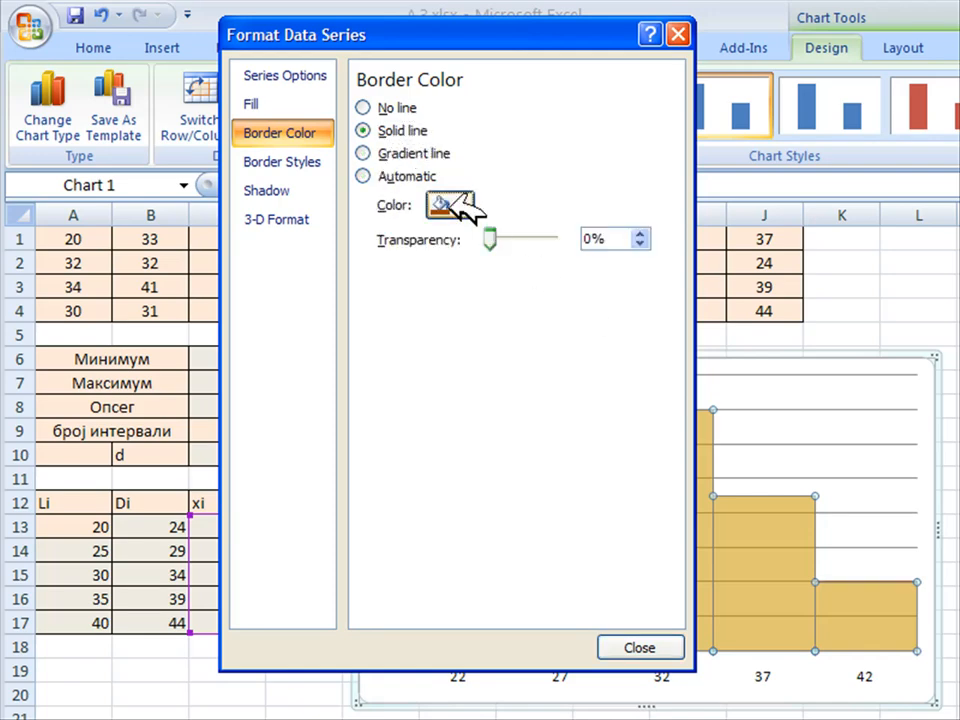
{"action": "left_click", "coordinate": [322, 160]}
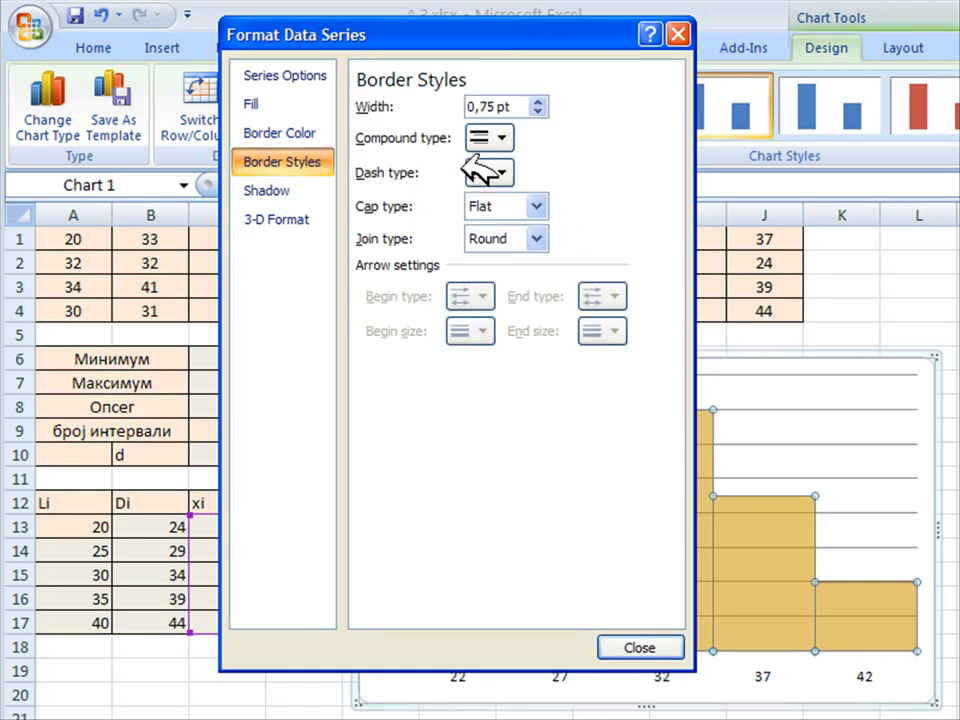
{"action": "left_click", "coordinate": [538, 100]}
{"action": "left_click", "coordinate": [538, 100]}
{"action": "left_click", "coordinate": [538, 100]}
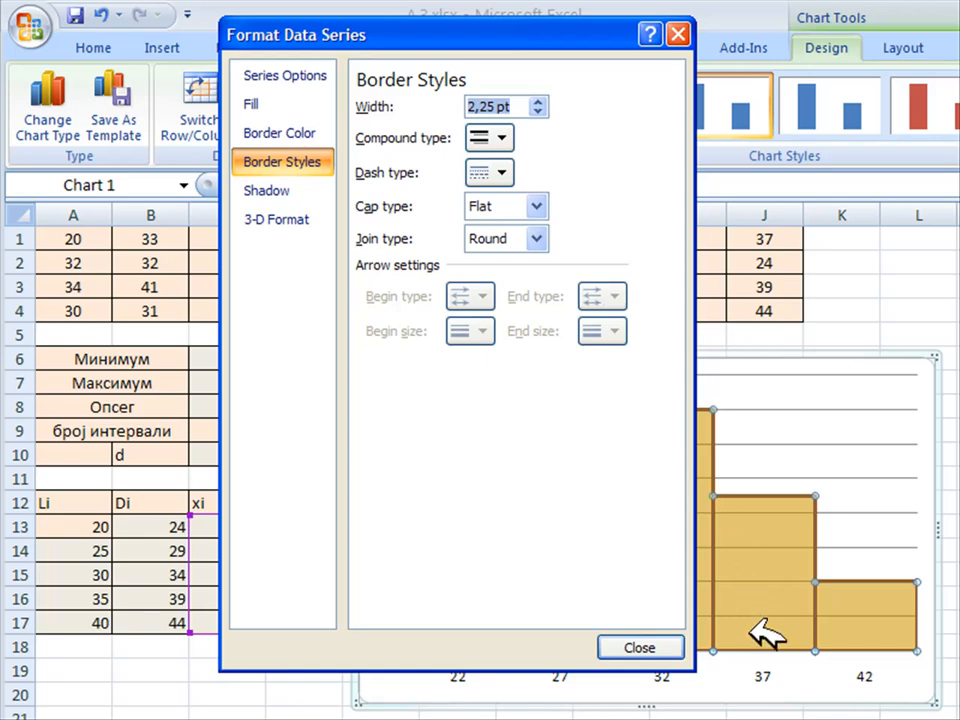
Step: Finish the series formatting and add data labels centered on the histogram's columns
{"action": "left_click", "coordinate": [636, 648]}
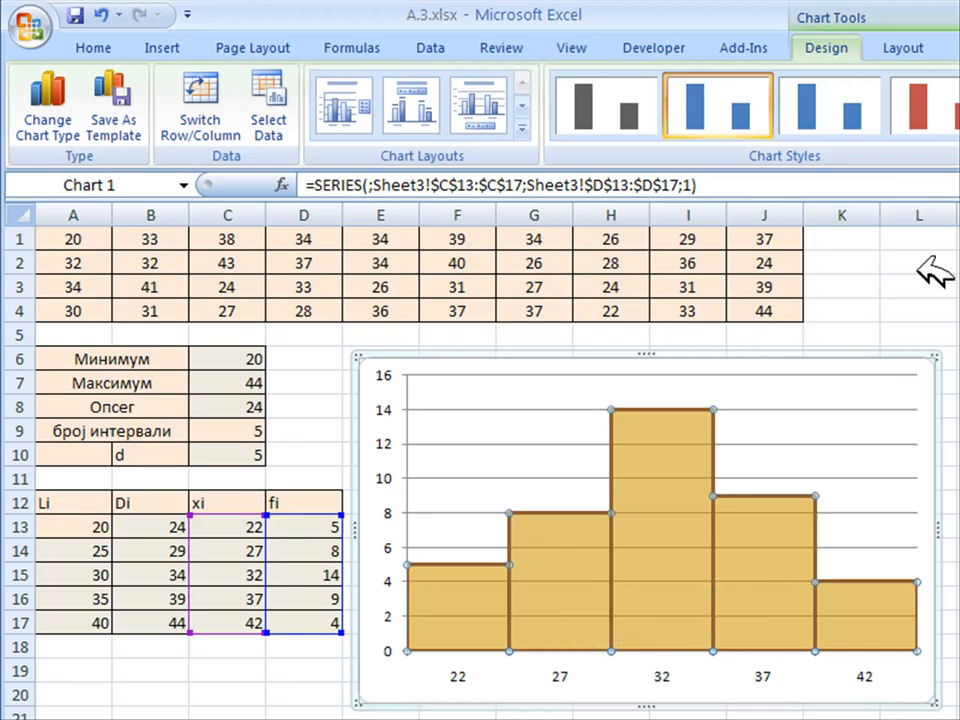
{"action": "left_click", "coordinate": [912, 44]}
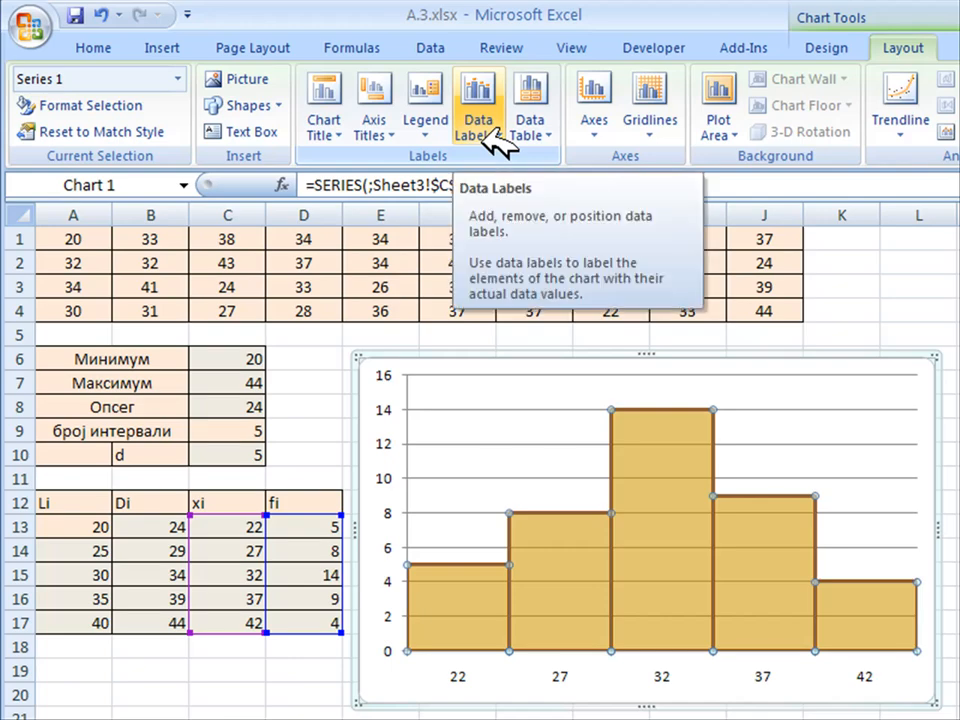
{"action": "left_click", "coordinate": [480, 88]}
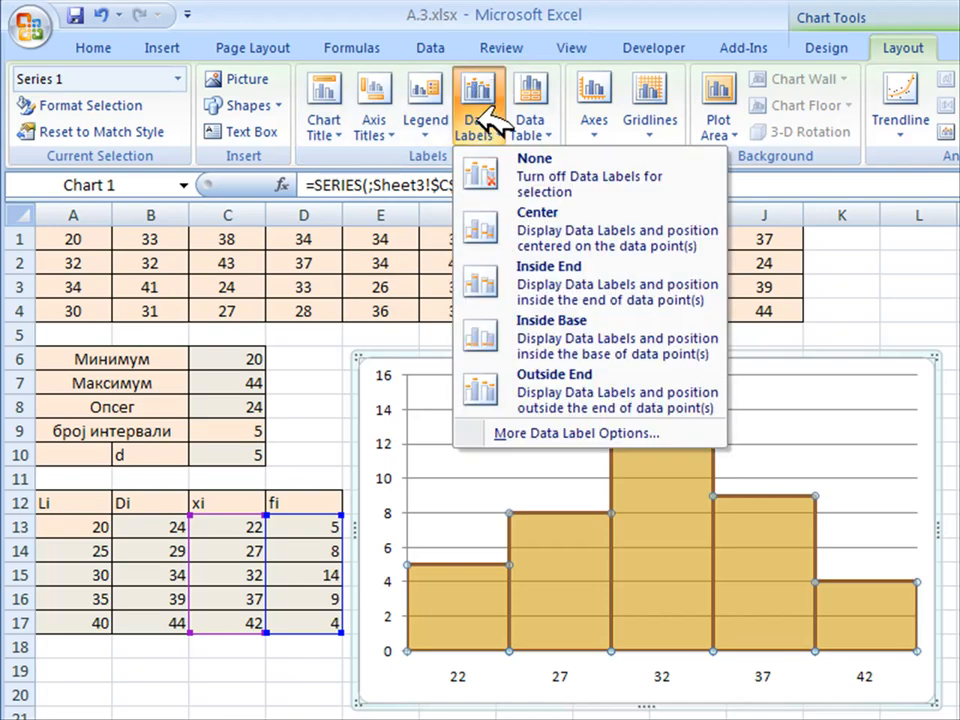
{"action": "left_click", "coordinate": [495, 228]}
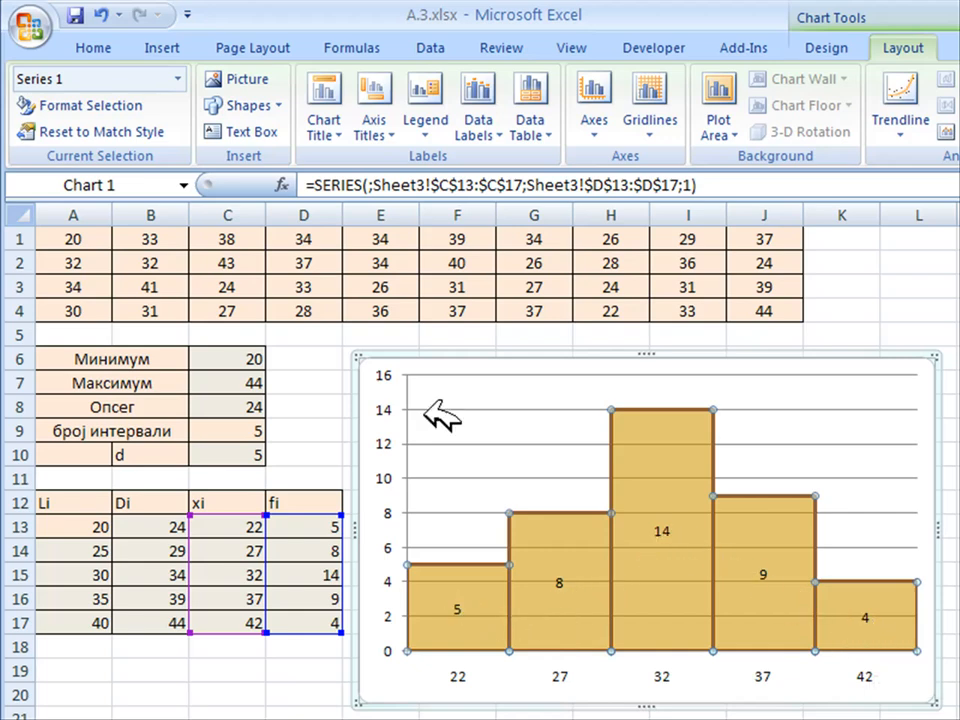
Step: Set the font size of the histogram's data labels to 14
{"action": "right_click", "coordinate": [668, 533]}
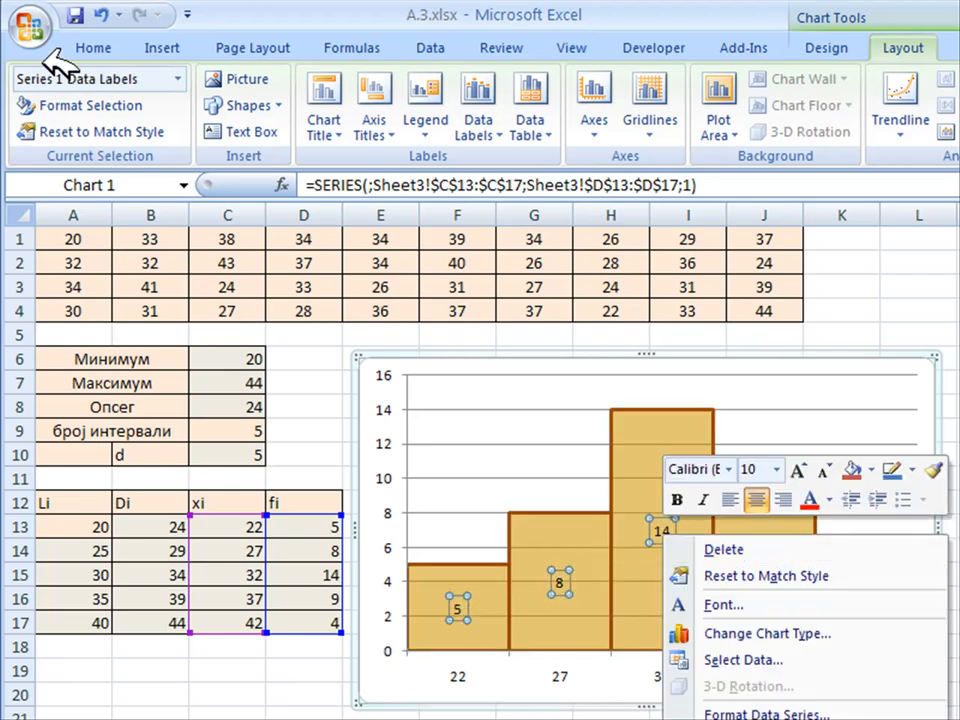
{"action": "left_click", "coordinate": [95, 47]}
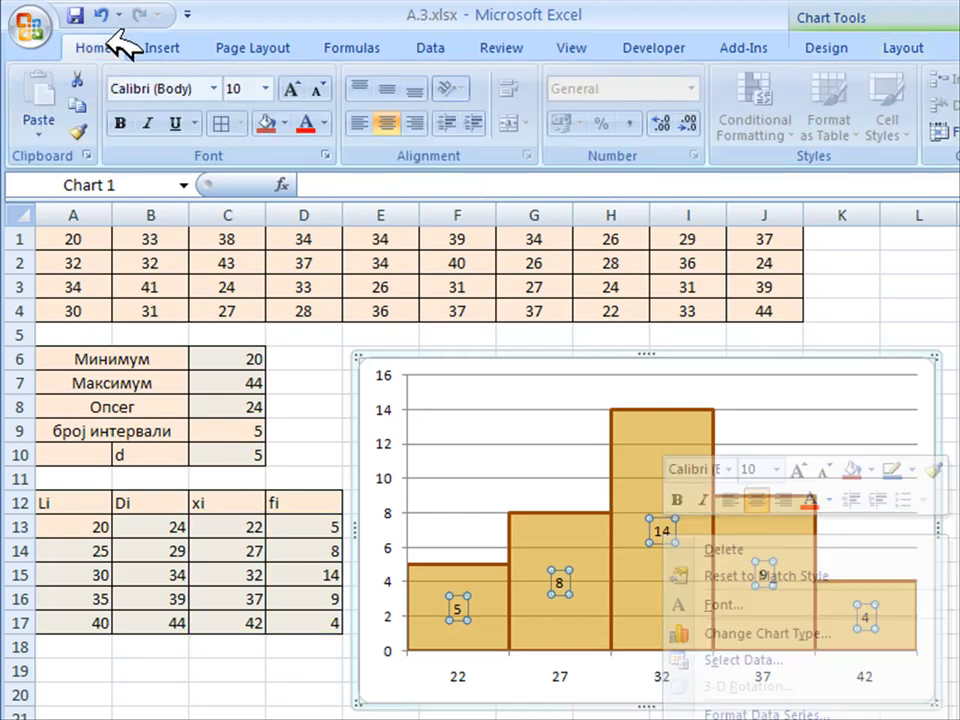
{"action": "left_click", "coordinate": [265, 89]}
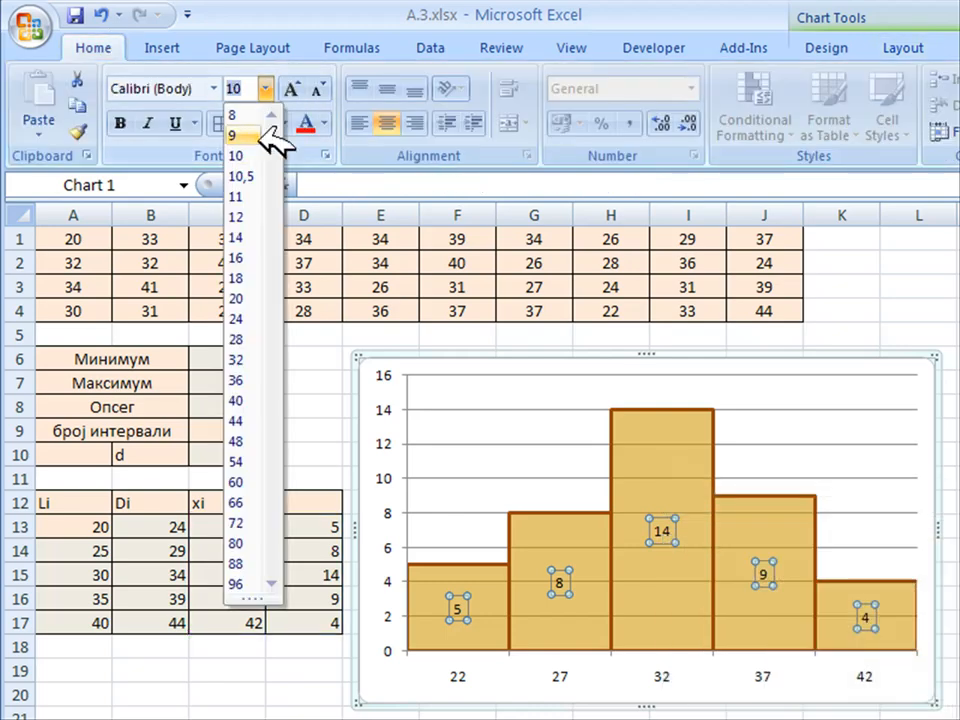
{"action": "left_click", "coordinate": [250, 237]}
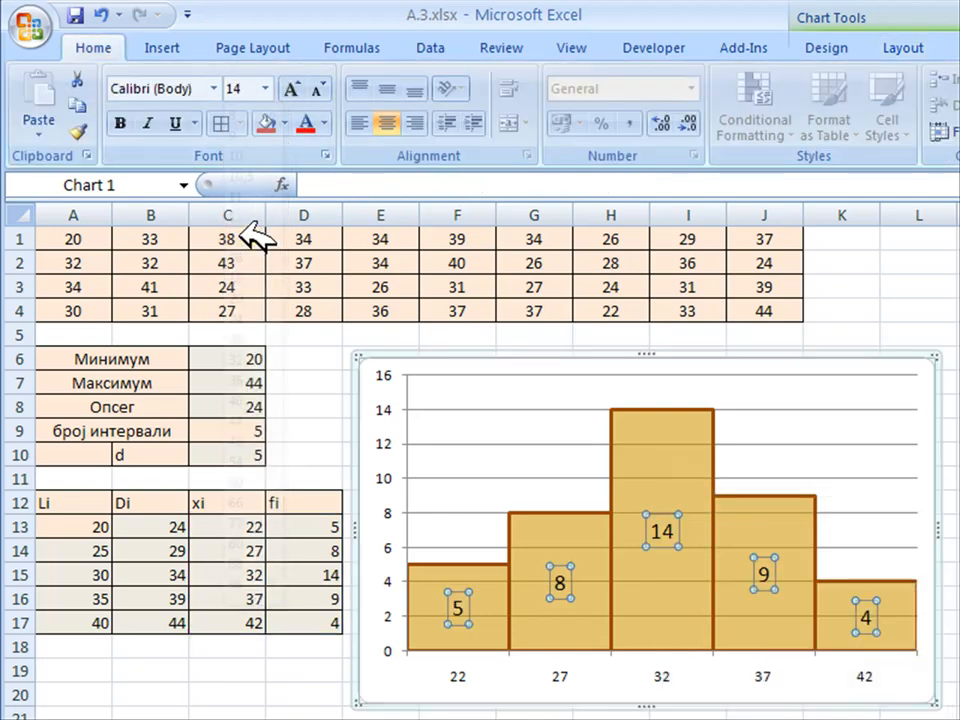
Step: Set the font size of the chart's horizontal axis labels to 12
{"action": "left_click", "coordinate": [460, 667]}
{"action": "right_click", "coordinate": [467, 672]}
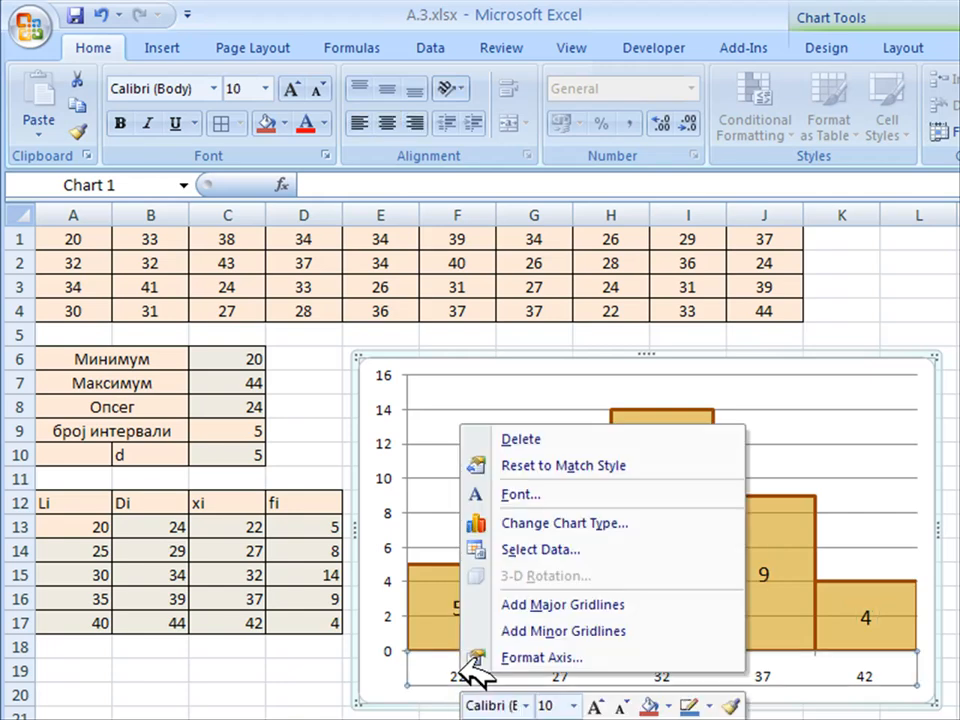
{"action": "left_click", "coordinate": [266, 88]}
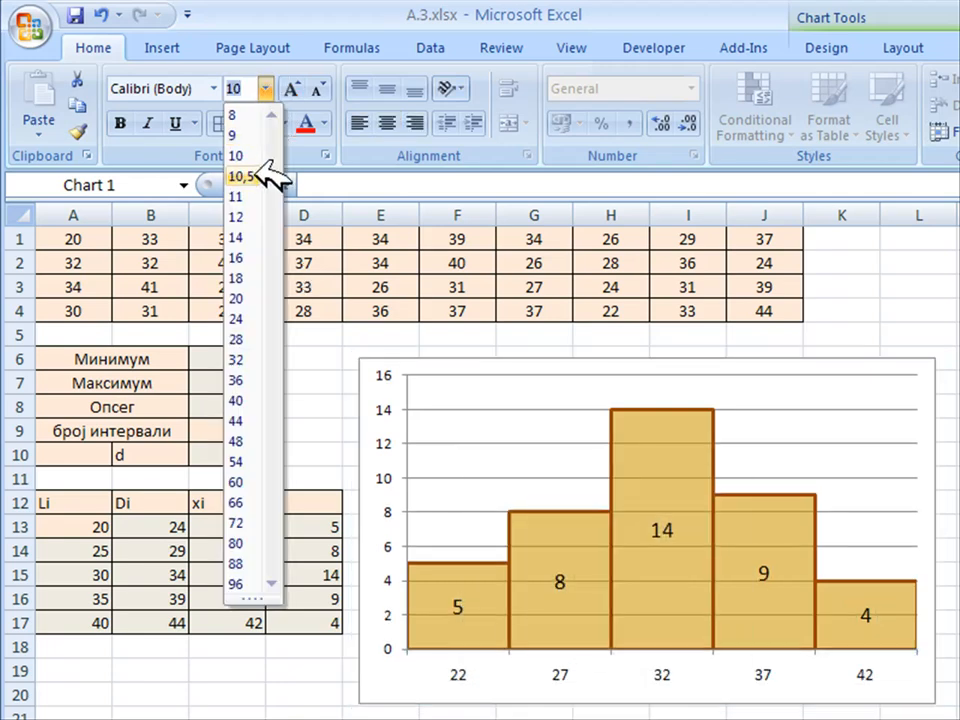
{"action": "left_click", "coordinate": [253, 215]}
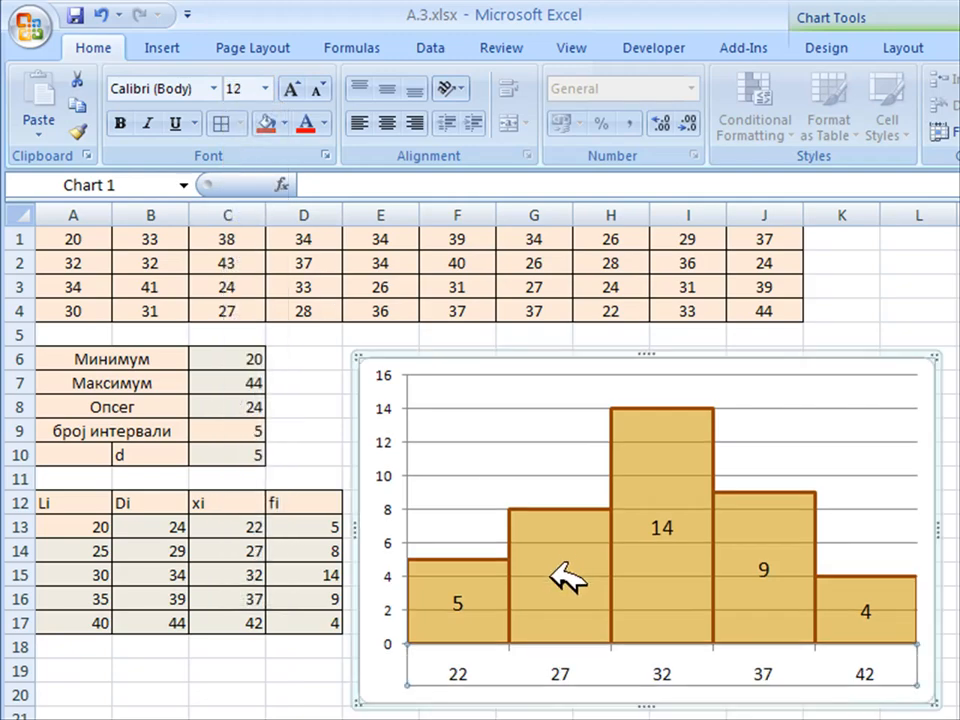
Step: Set the vertical axis labels' font size to 11 and shrink the chart so it ends at about column J and row 17
{"action": "right_click", "coordinate": [403, 477]}
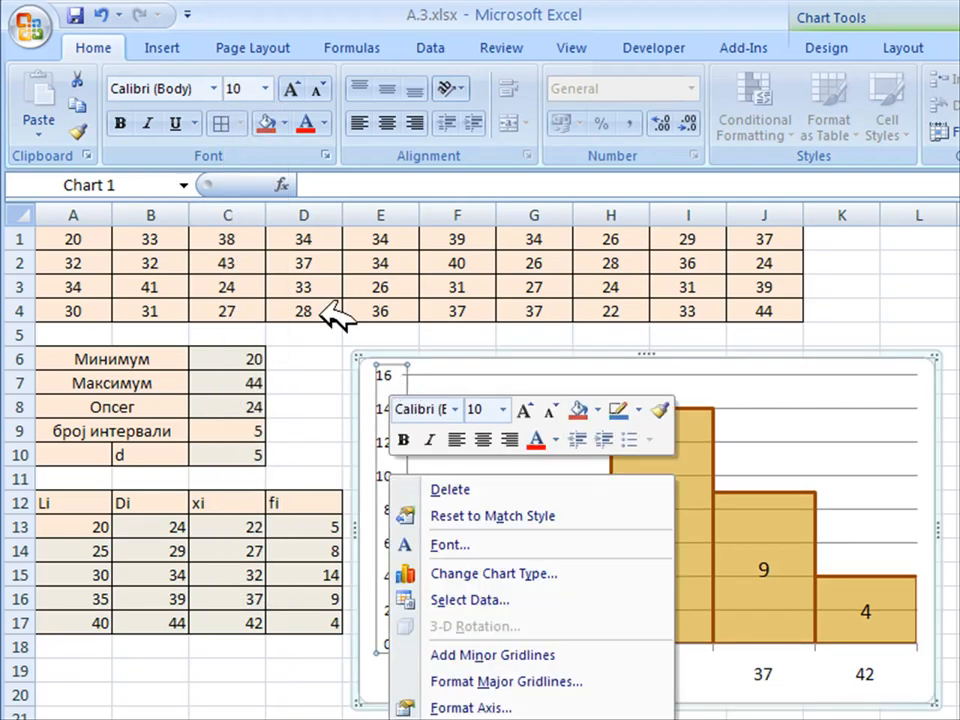
{"action": "left_click", "coordinate": [266, 88]}
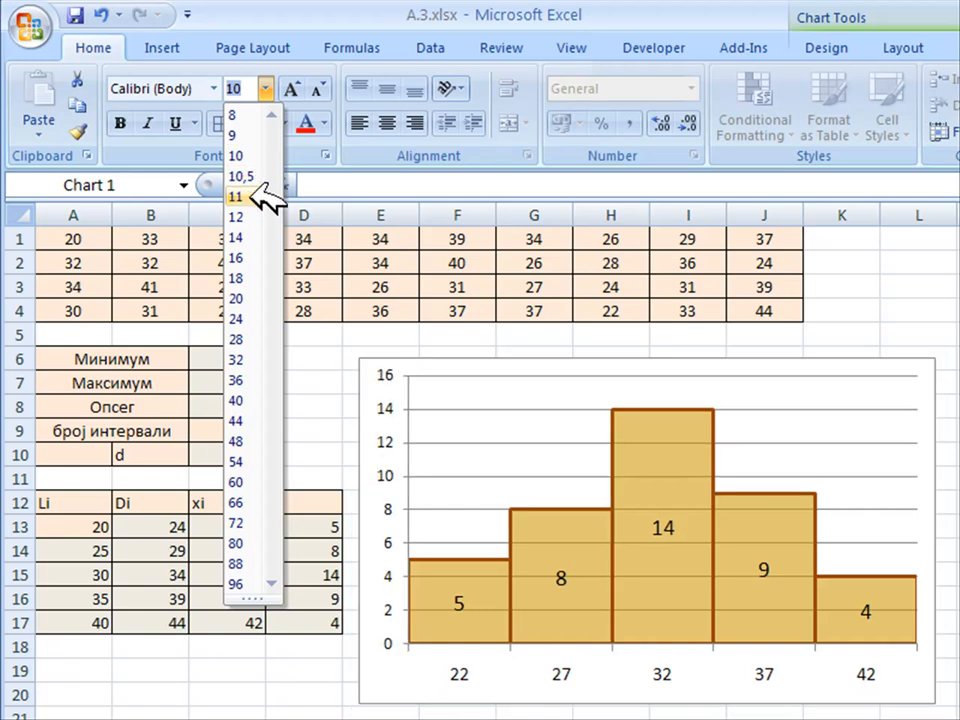
{"action": "left_click", "coordinate": [262, 198]}
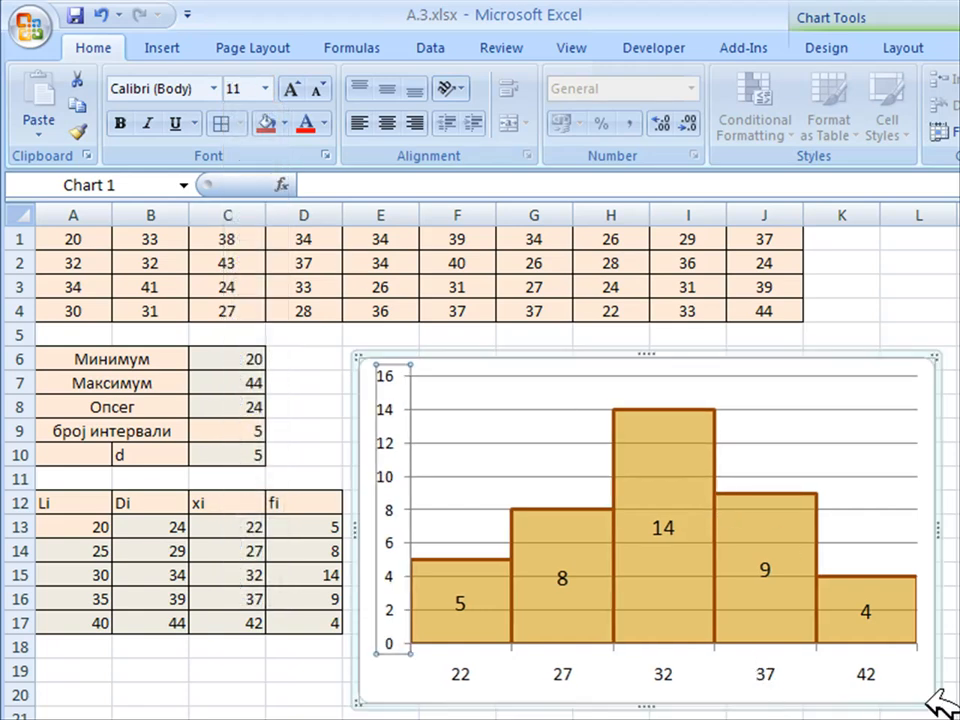
{"action": "left_click_drag", "start_coordinate": [940, 695], "coordinate": [806, 630]}
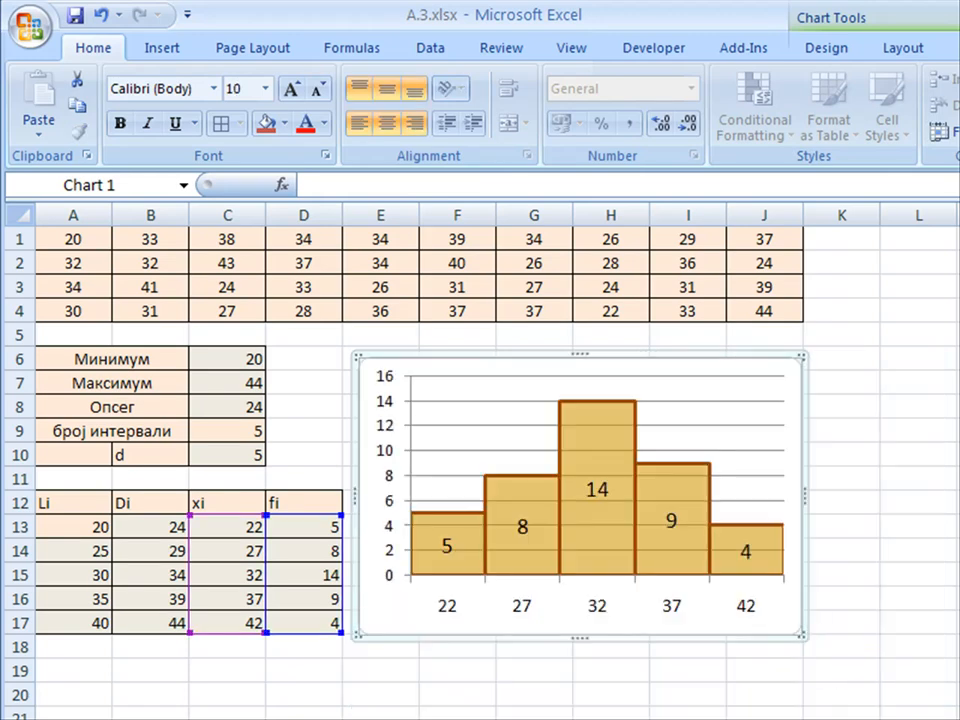